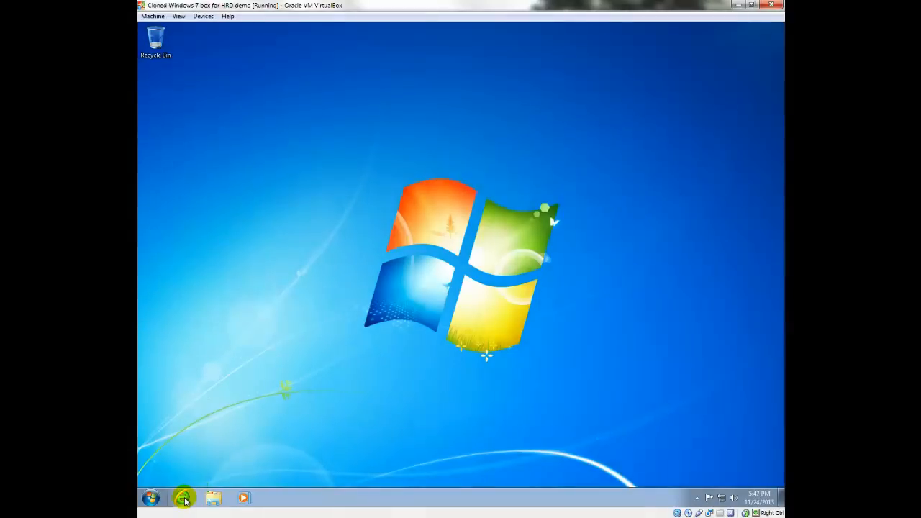
left_click(184, 500)
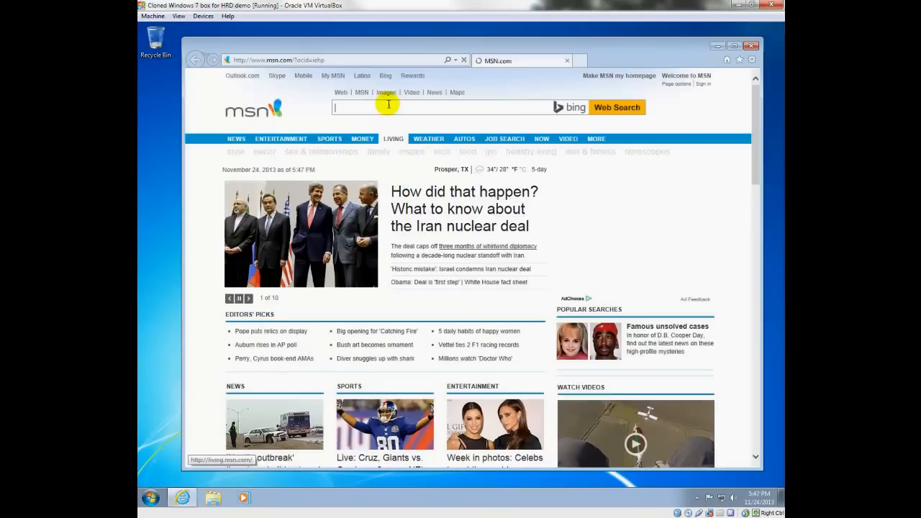
left_click(386, 62)
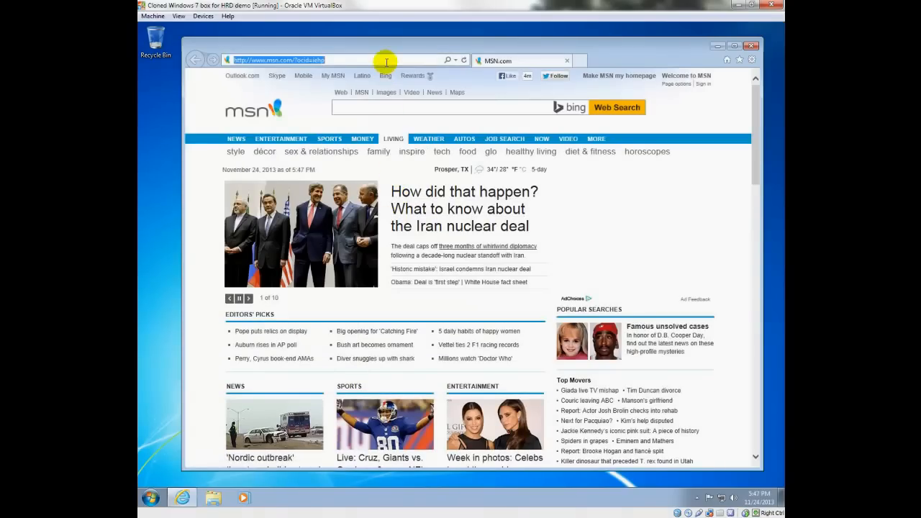
type("www.hrd")
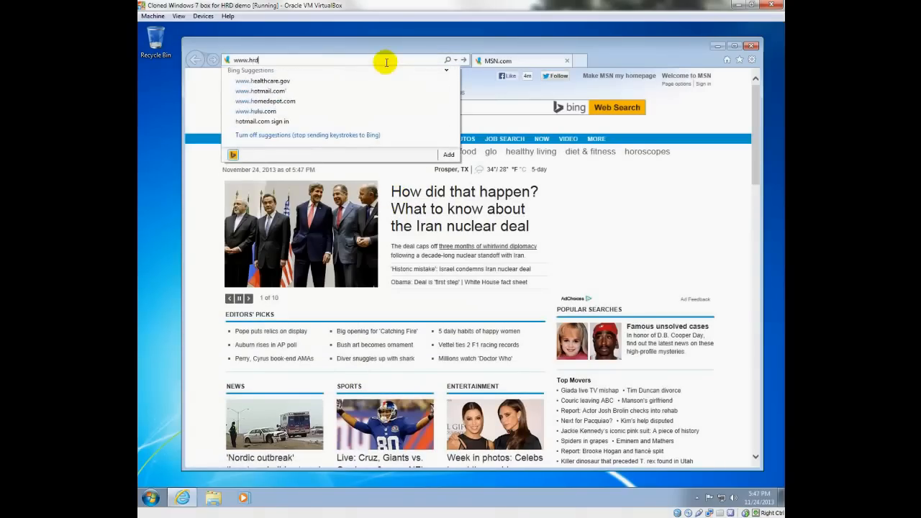
type("softwarellc.com")
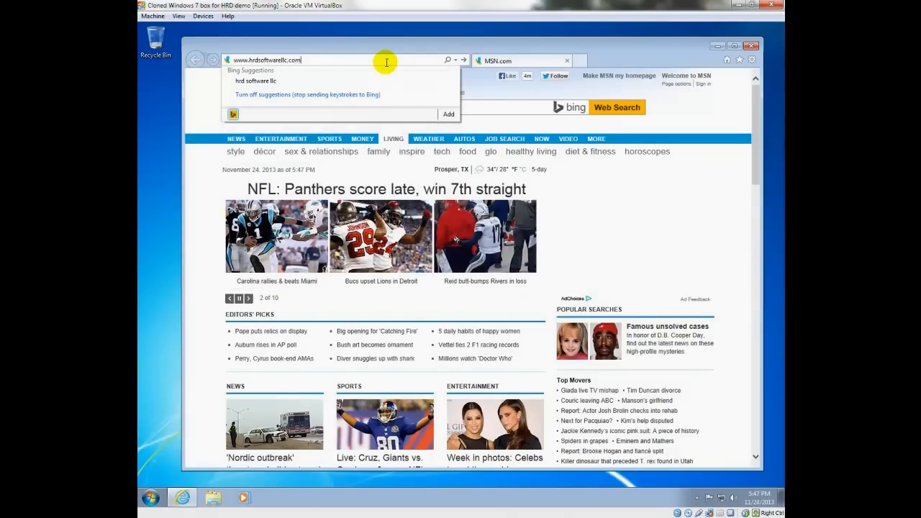
key("Return")
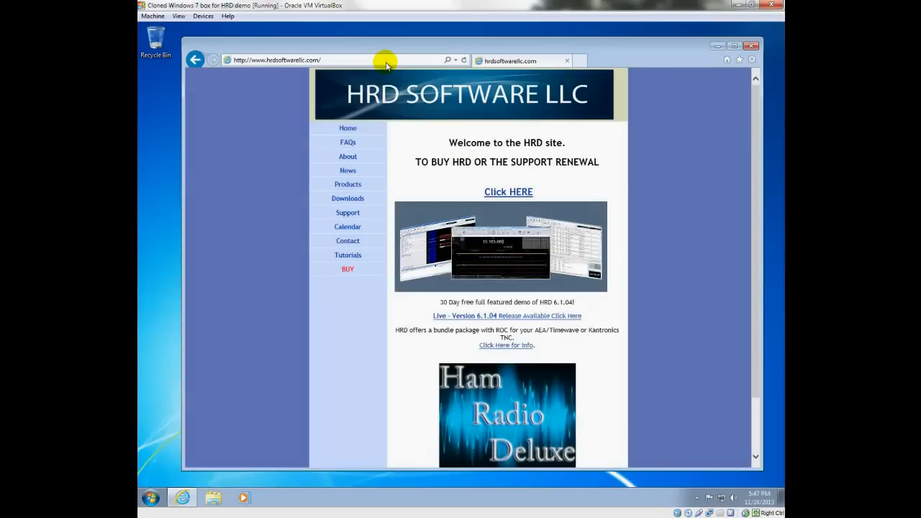
left_click(350, 199)
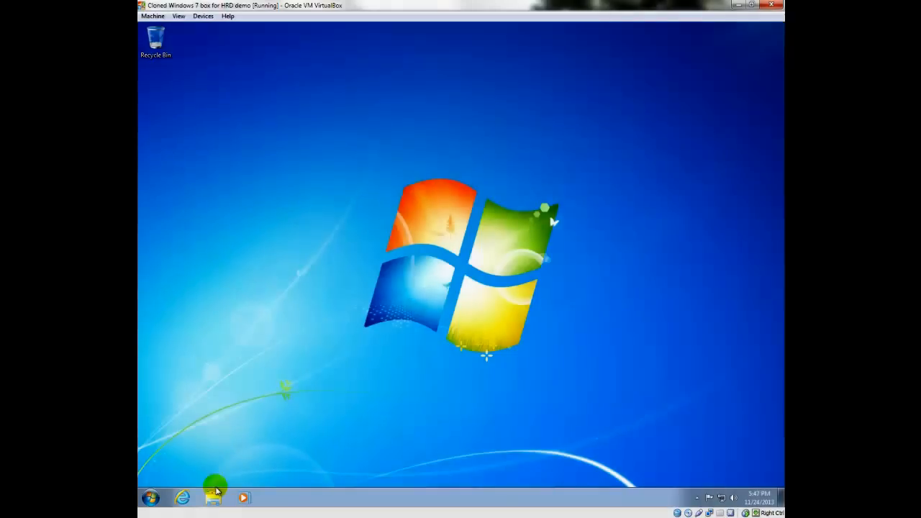
Run setuphrd6104189 from the Downloads folder, allow it to make changes and install the required Visual C++ 2010 package
left_click(215, 494)
left_click(329, 168)
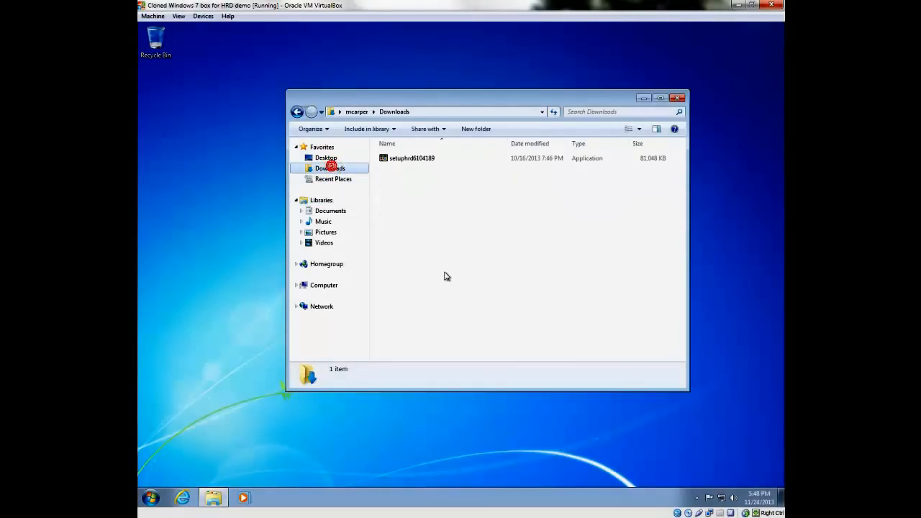
left_click(407, 159)
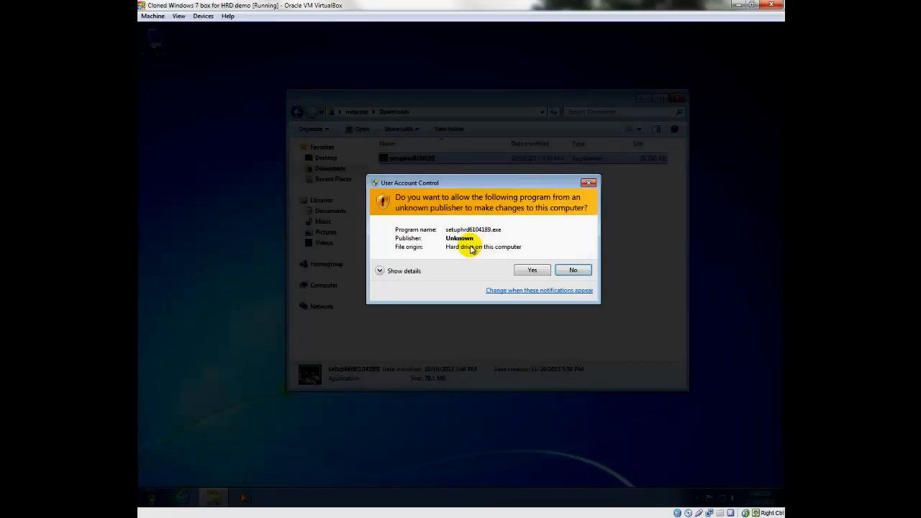
left_click(533, 270)
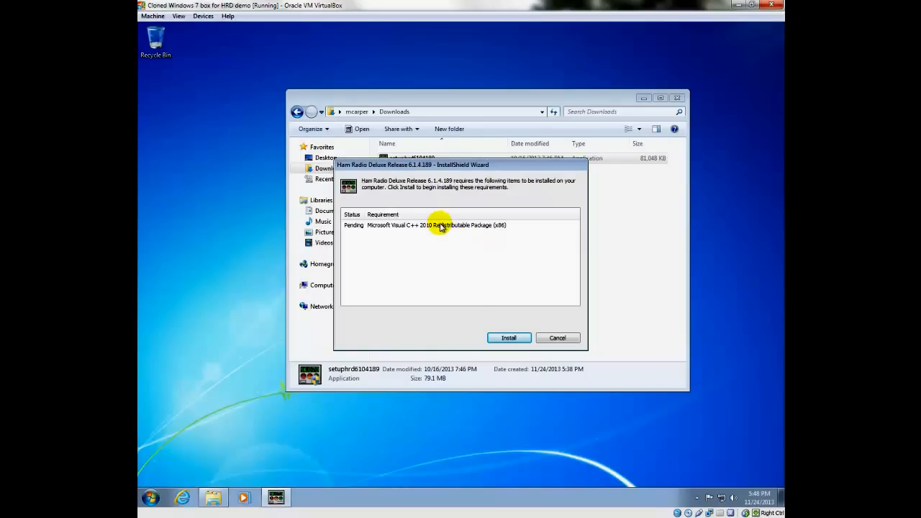
left_click(508, 338)
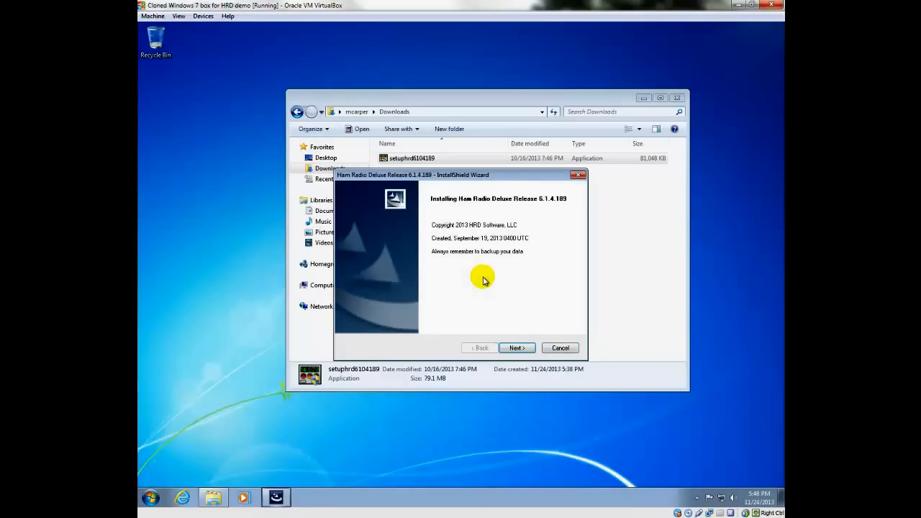
Install Ham Radio Deluxe in the default folder, accepting the license agreement, and finish with the option to start it enabled
left_click(516, 349)
left_click(353, 310)
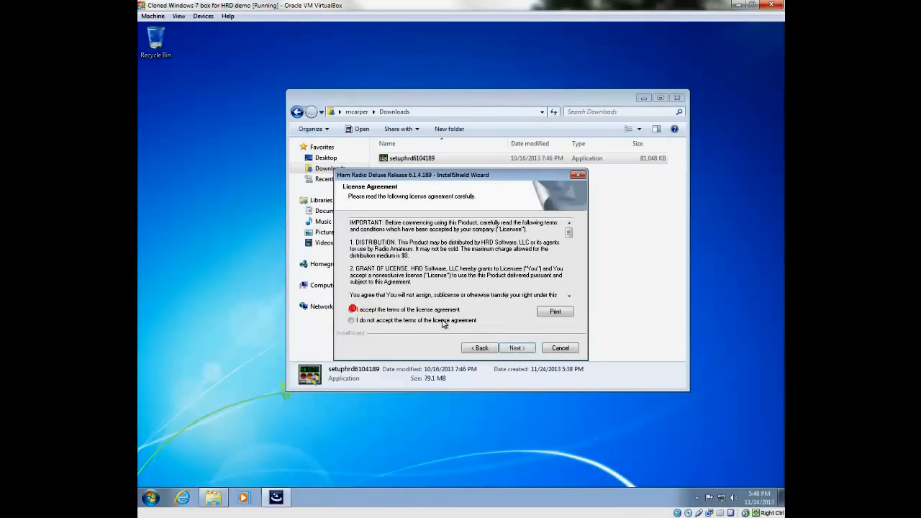
left_click(517, 348)
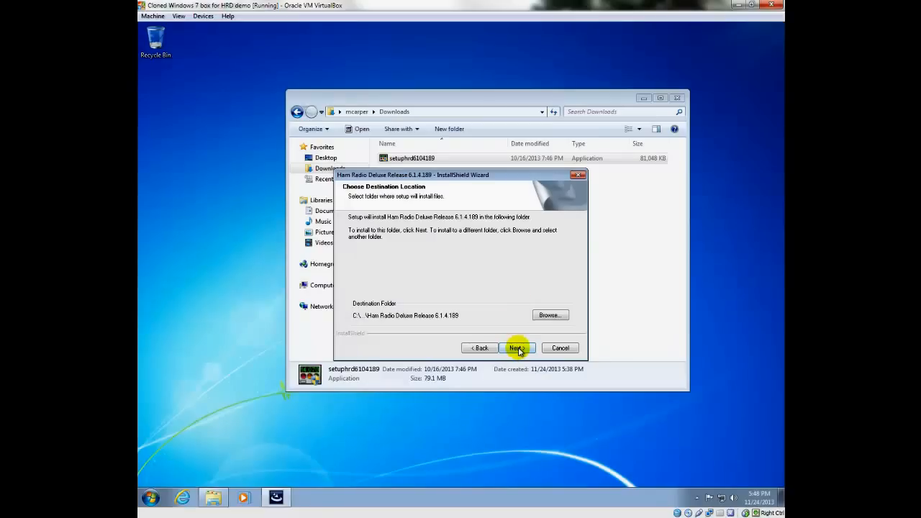
left_click(516, 347)
left_click(517, 348)
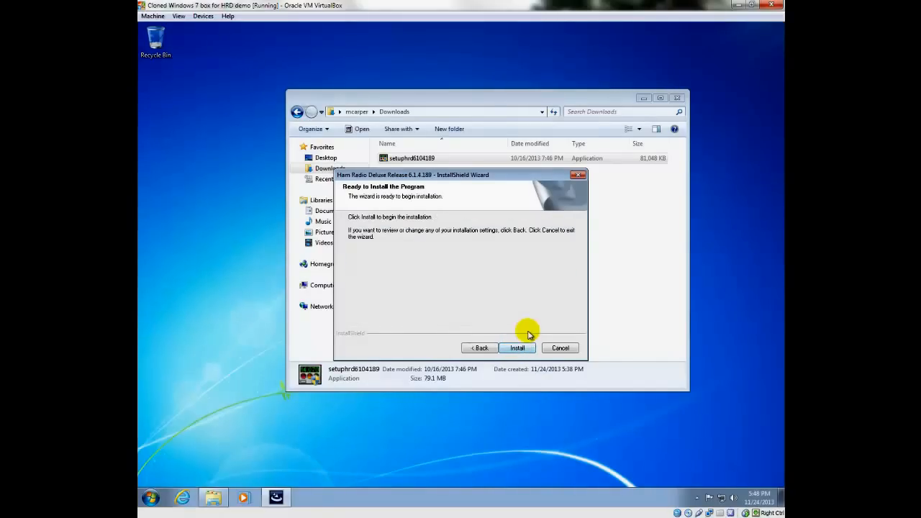
left_click(524, 349)
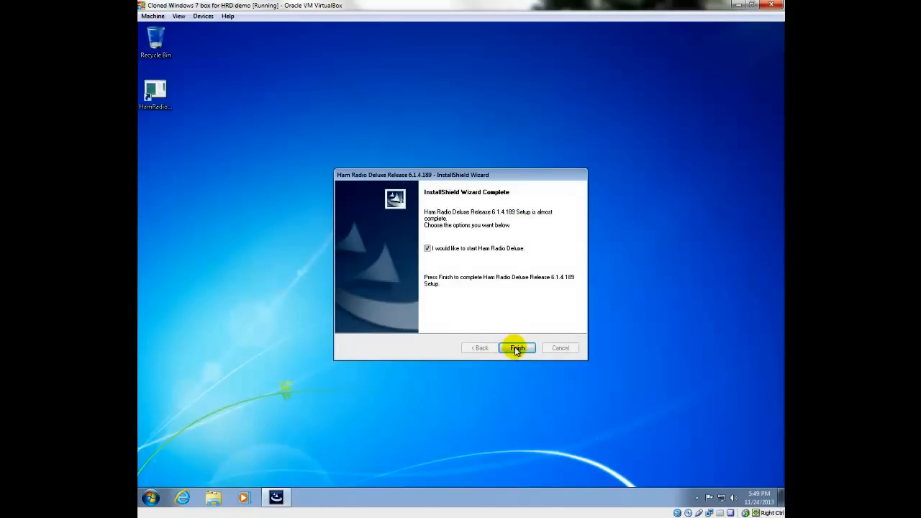
left_click(516, 348)
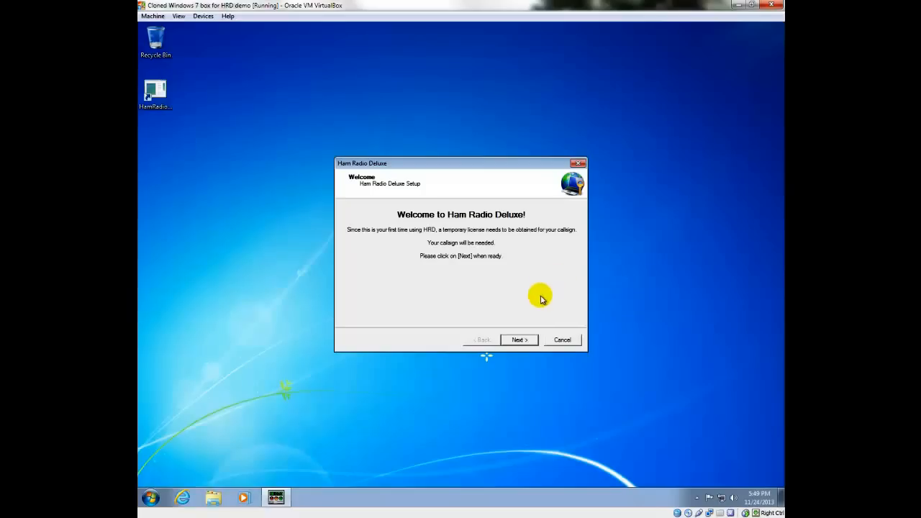
Enter the operator's callsign in the Ham Radio Deluxe setup to obtain a license, and continue past the License Manager
left_click(521, 340)
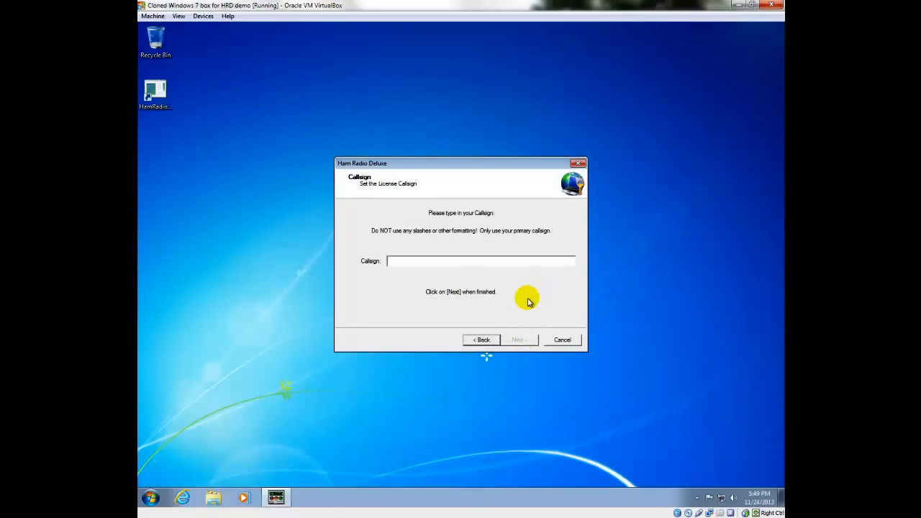
type("WA9PIE")
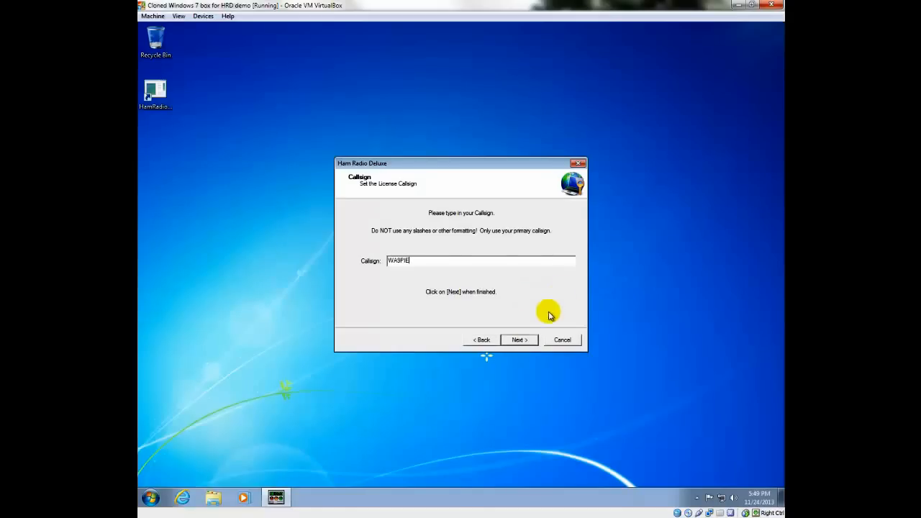
left_click(523, 338)
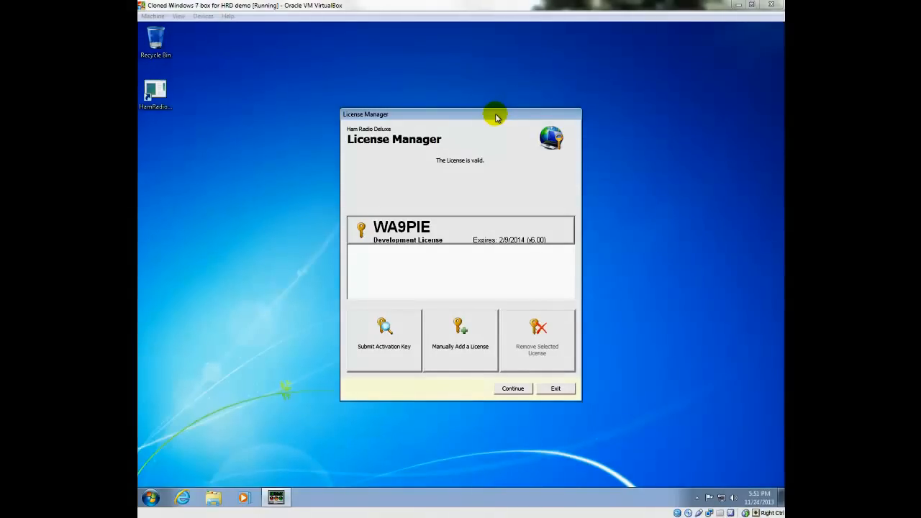
left_click(514, 387)
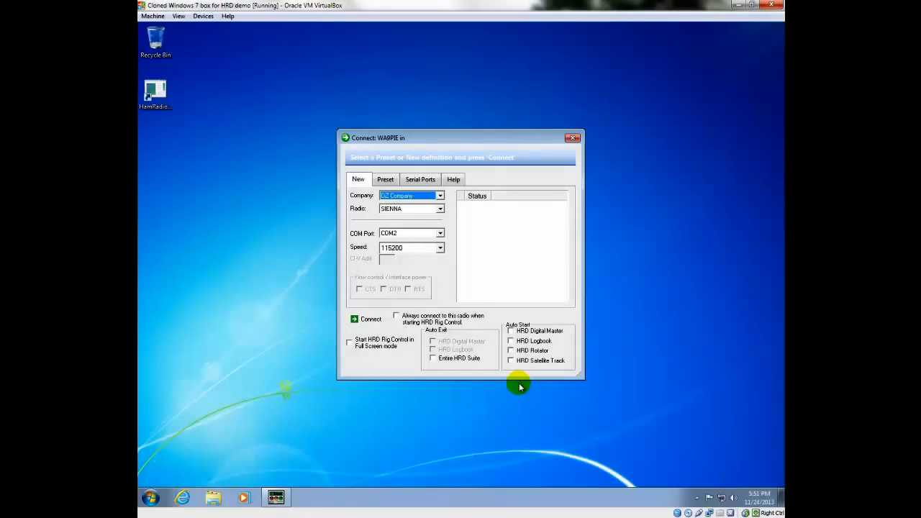
Choose Demo-Matic as the radio company and connect to the FT-2000 Demo radio
left_click(440, 196)
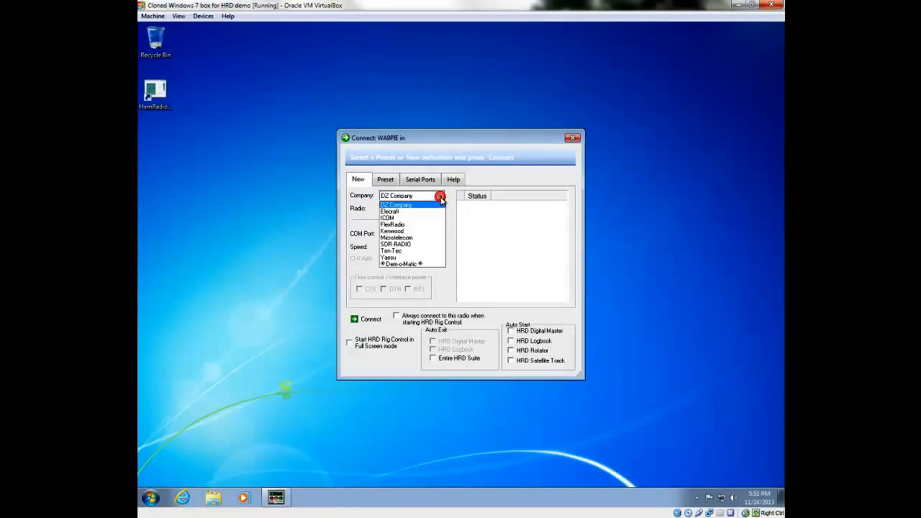
left_click(402, 264)
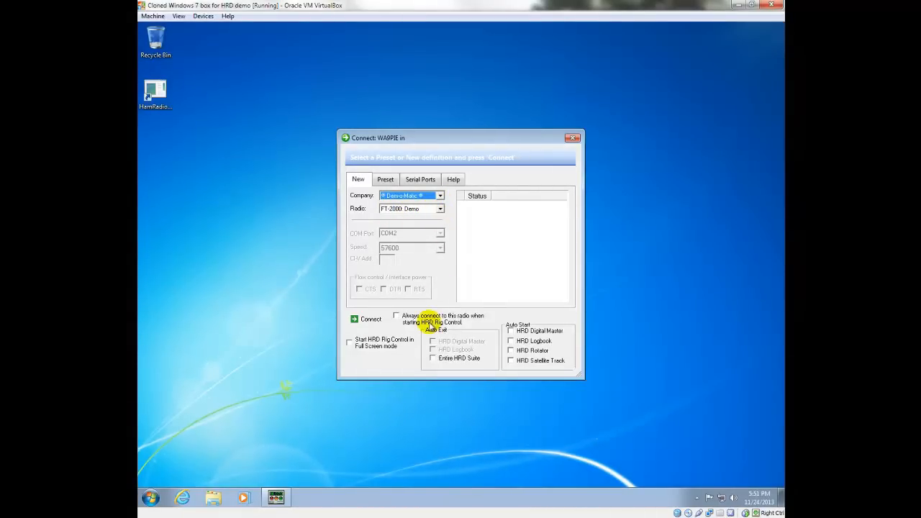
left_click(372, 325)
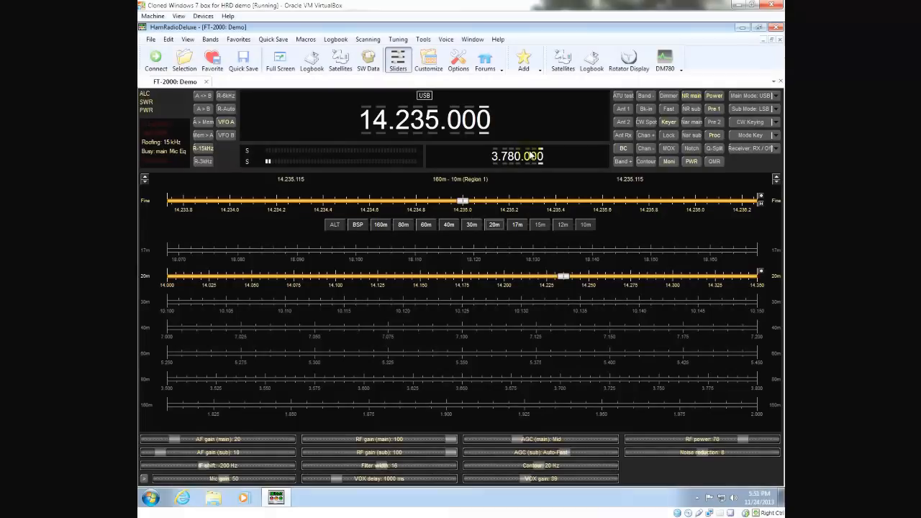
Launch the Logbook, choose Download and Hide for the eQSL membership list, and launch Digital Master
left_click(590, 62)
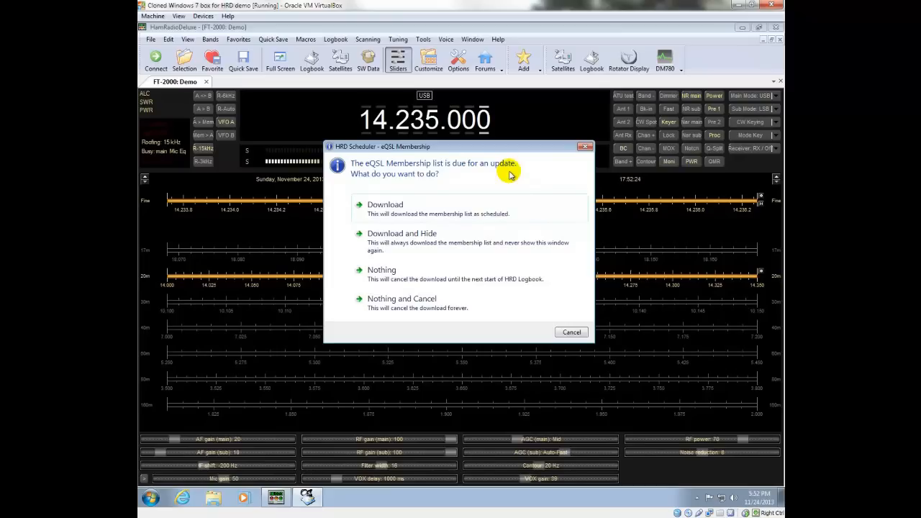
left_click(473, 246)
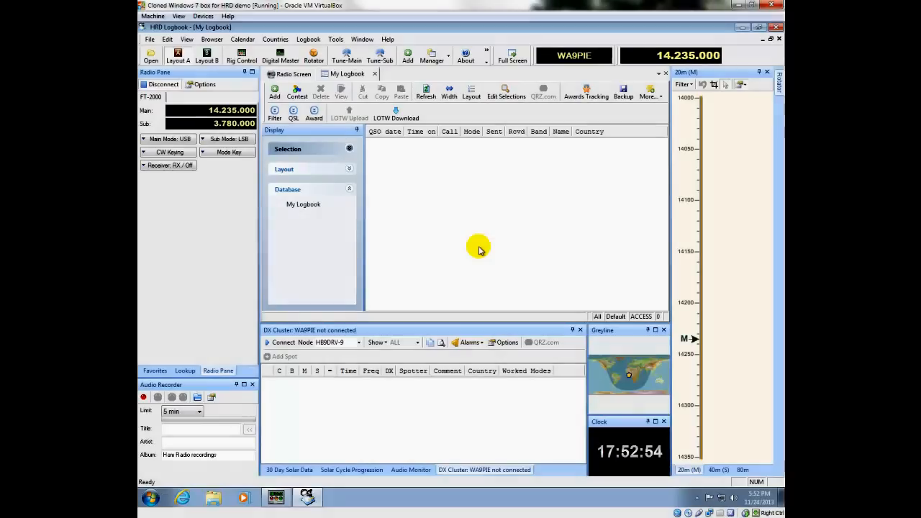
left_click(282, 60)
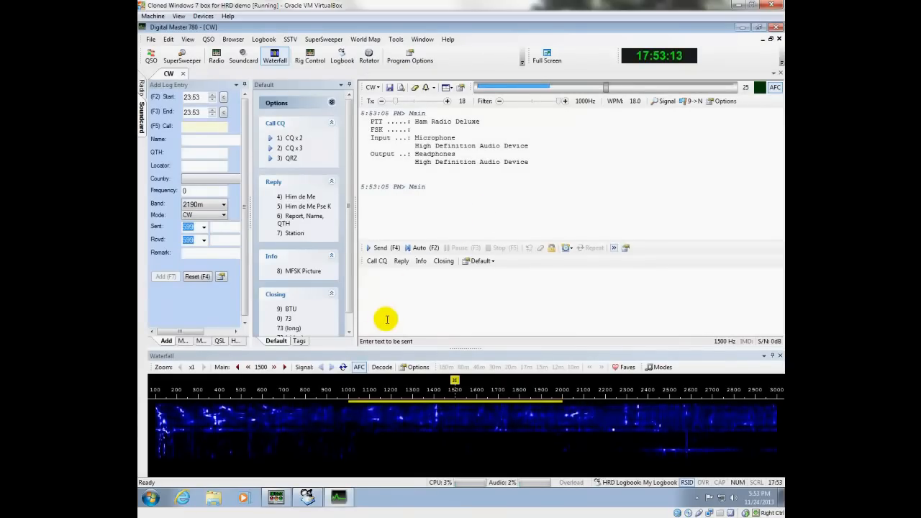
Return to the Logbook and open its My Station configuration
left_click(309, 496)
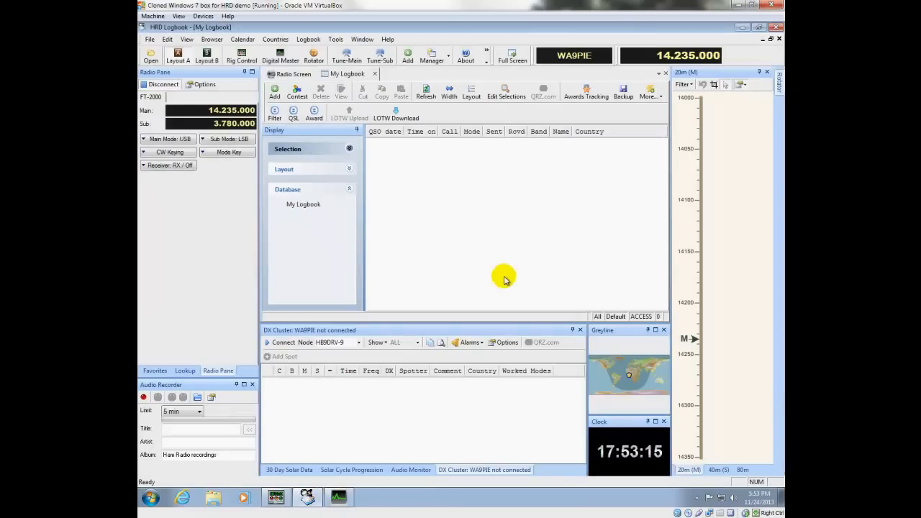
left_click(335, 39)
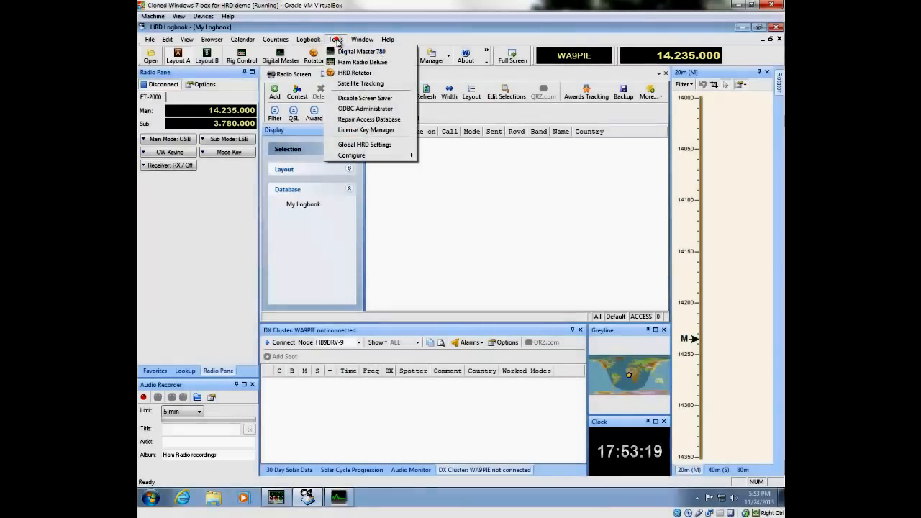
mouse_move(380, 156)
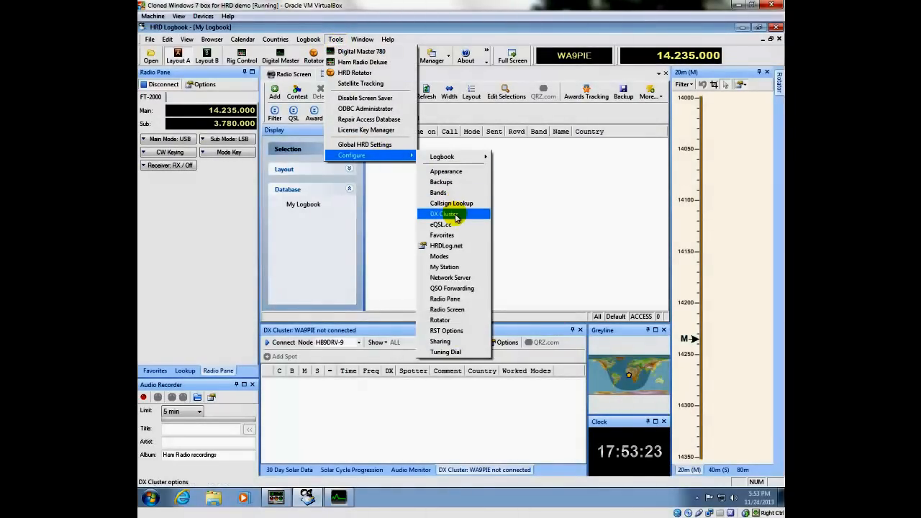
left_click(465, 268)
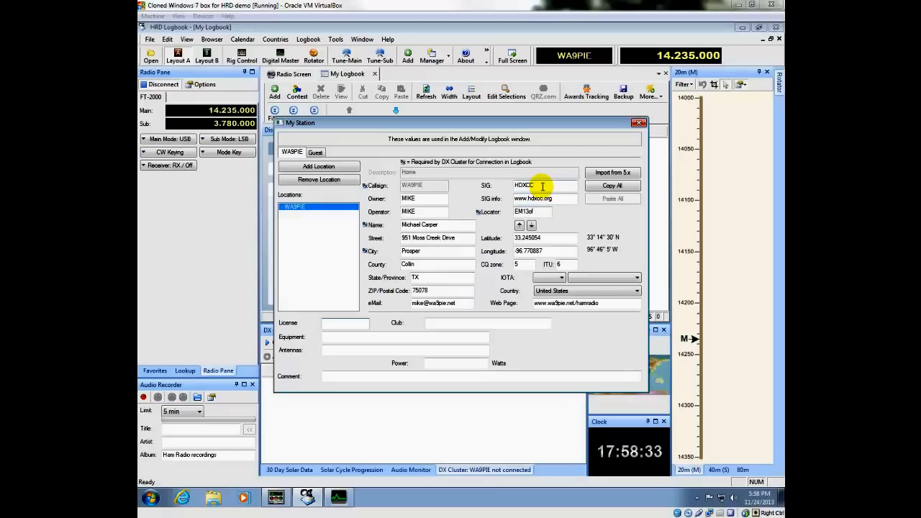
Review the My Station entries for SIG, SIG info, locator, CQ and ITU zones, country and e-mail
left_click_drag(542, 186, 515, 198)
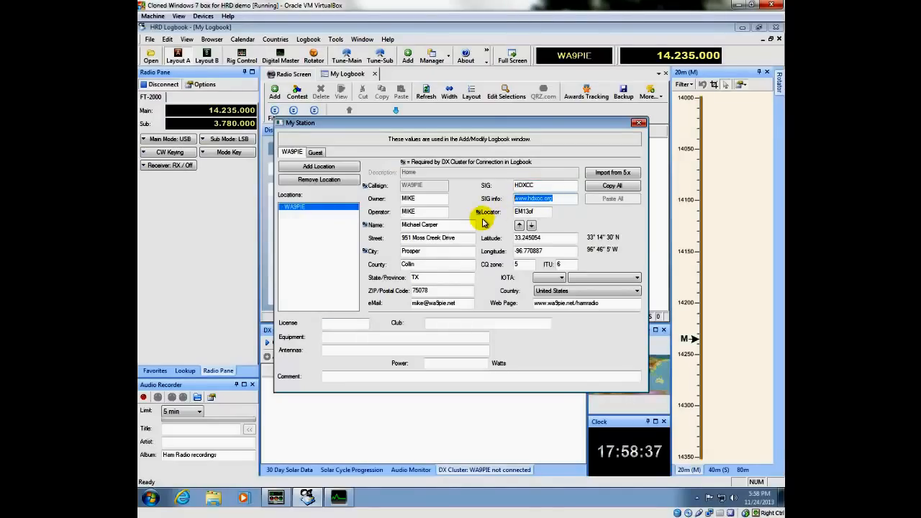
double_click(542, 210)
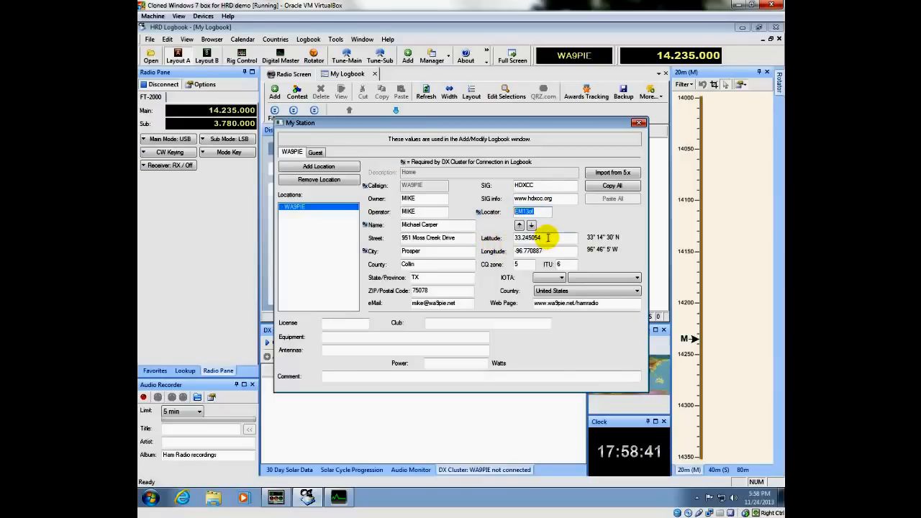
left_click(528, 265)
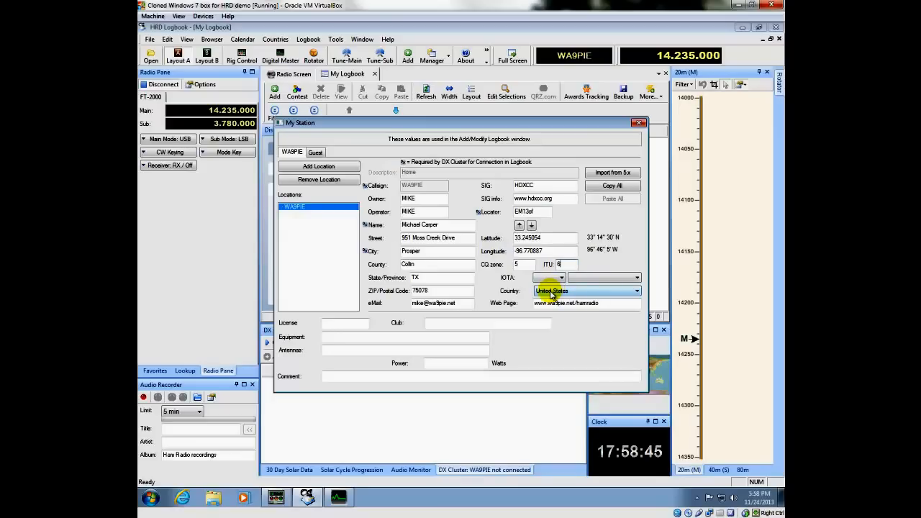
left_click(552, 292)
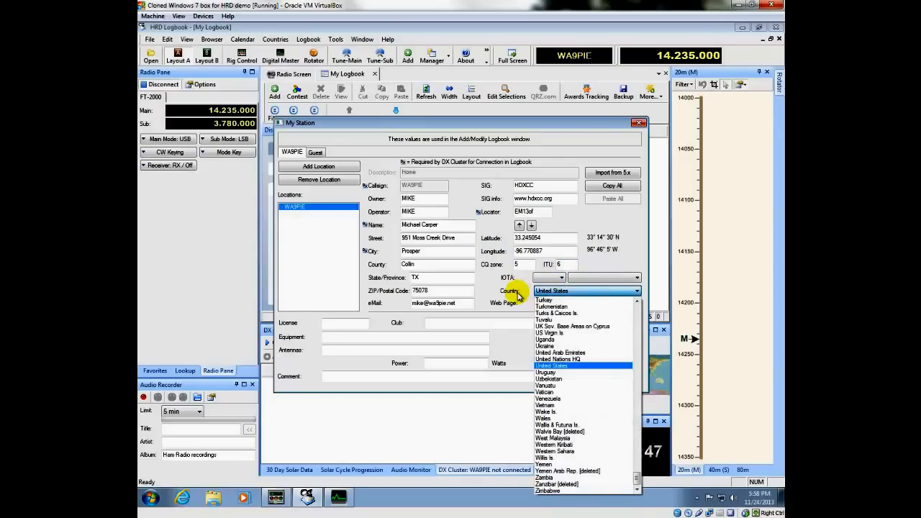
left_click(518, 295)
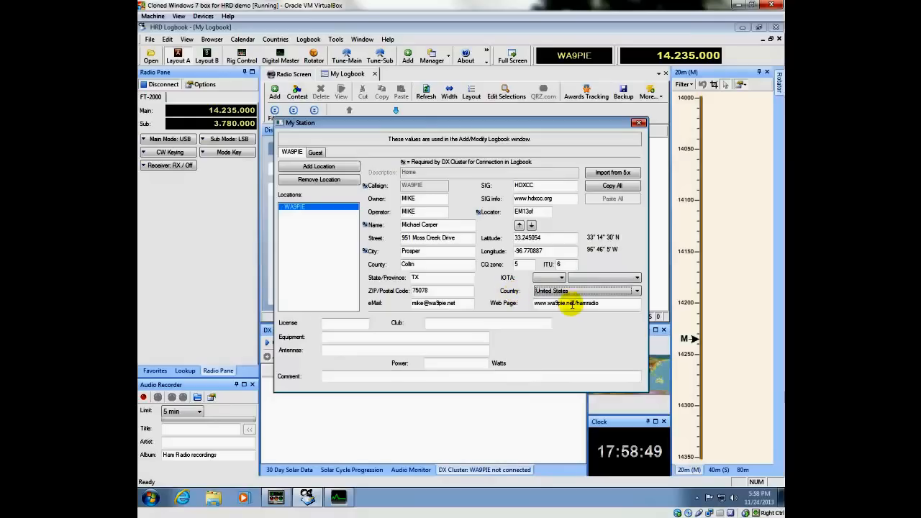
left_click_drag(465, 303, 412, 308)
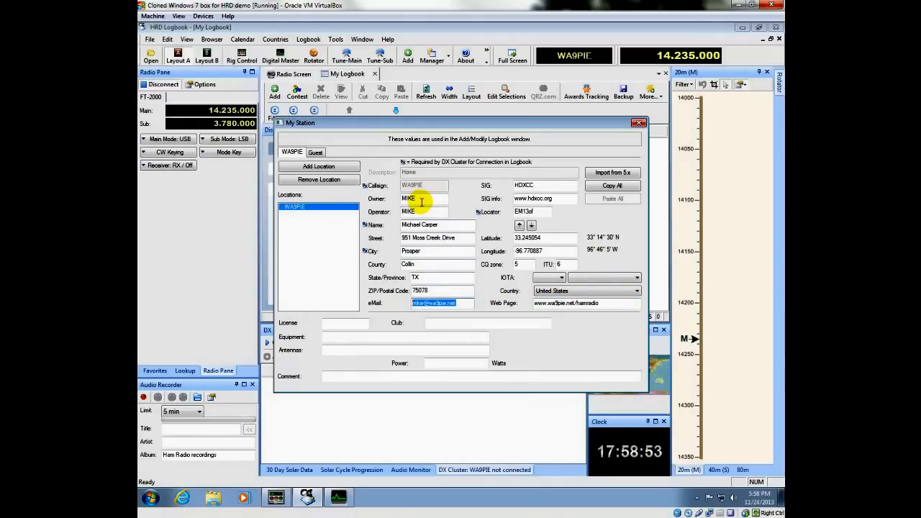
Close My Station, switch to Digital Master and open the Callsign (My Info) page of its Program Options
left_click(639, 124)
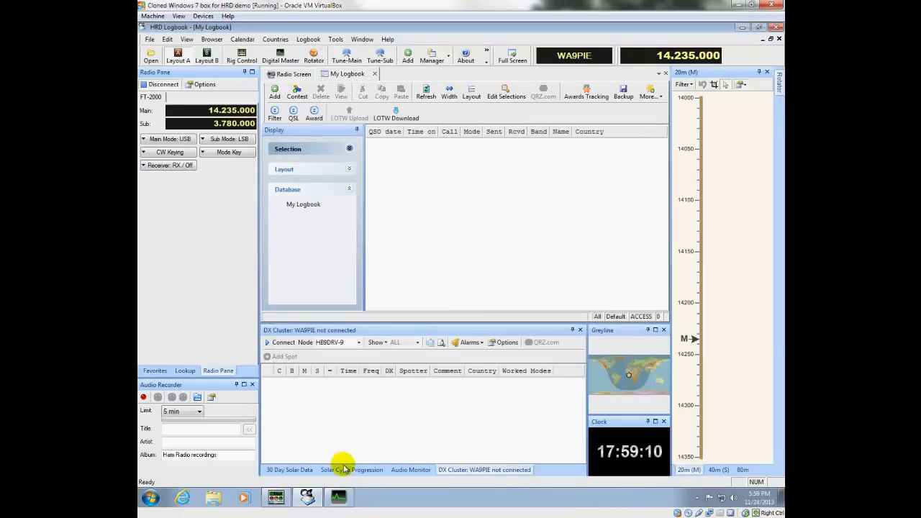
left_click(338, 497)
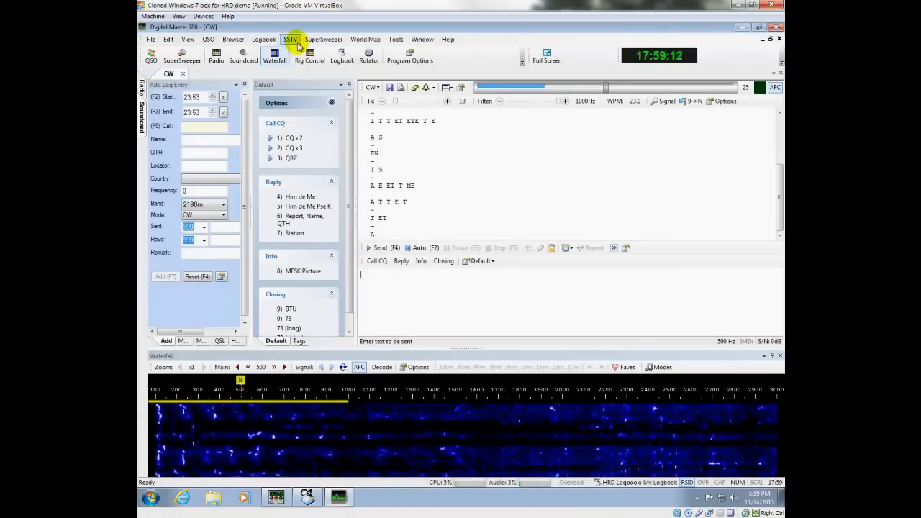
left_click(367, 40)
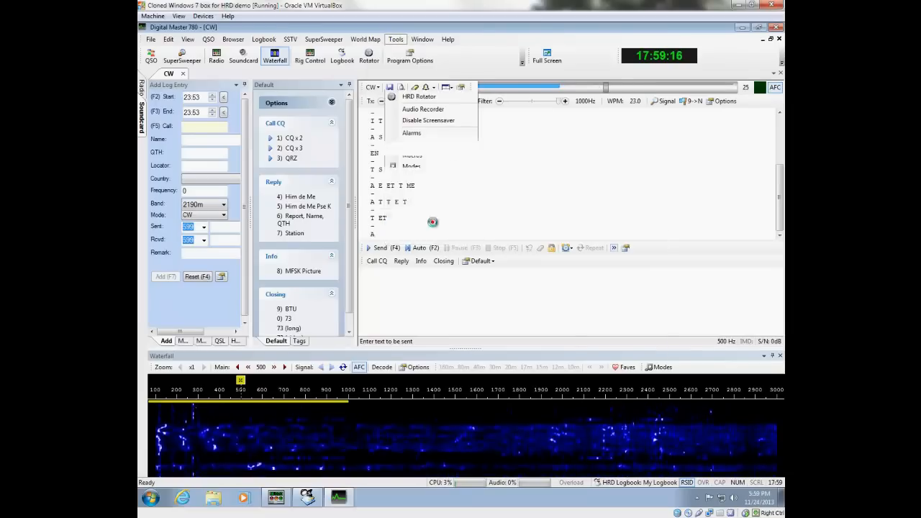
left_click(432, 225)
left_click(306, 144)
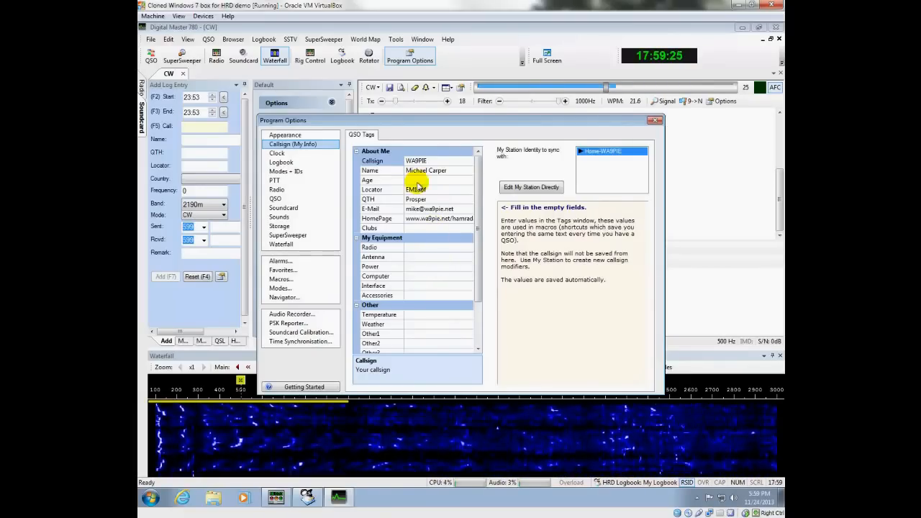
Fill in the empty About Me tags with age 52 and HDXCC as the club
left_click(417, 180)
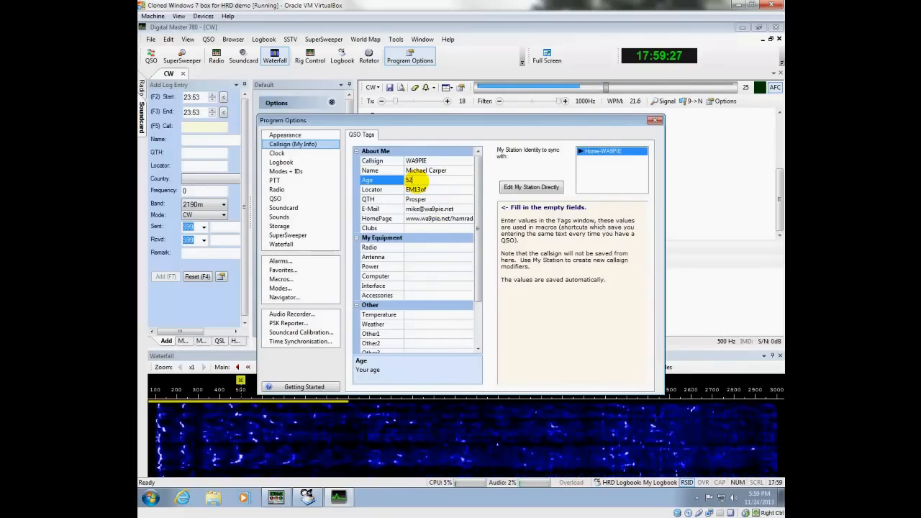
left_click(414, 228)
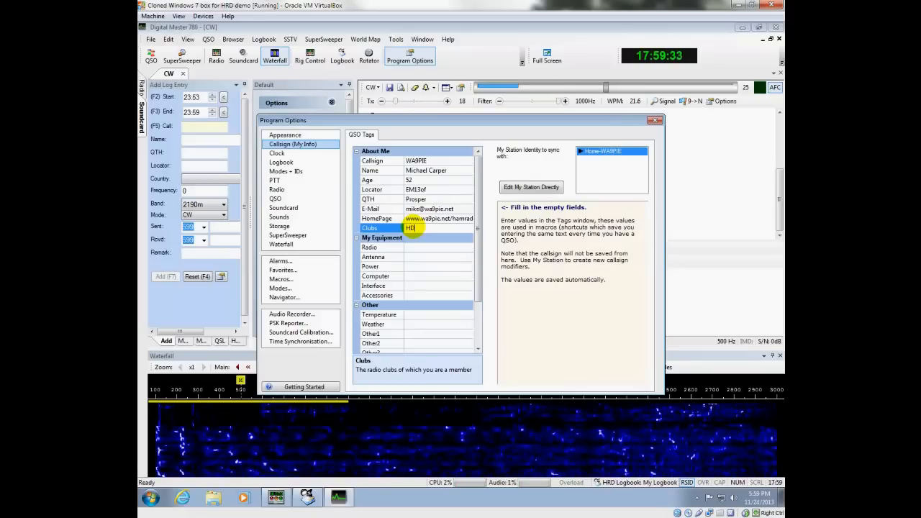
key("Return")
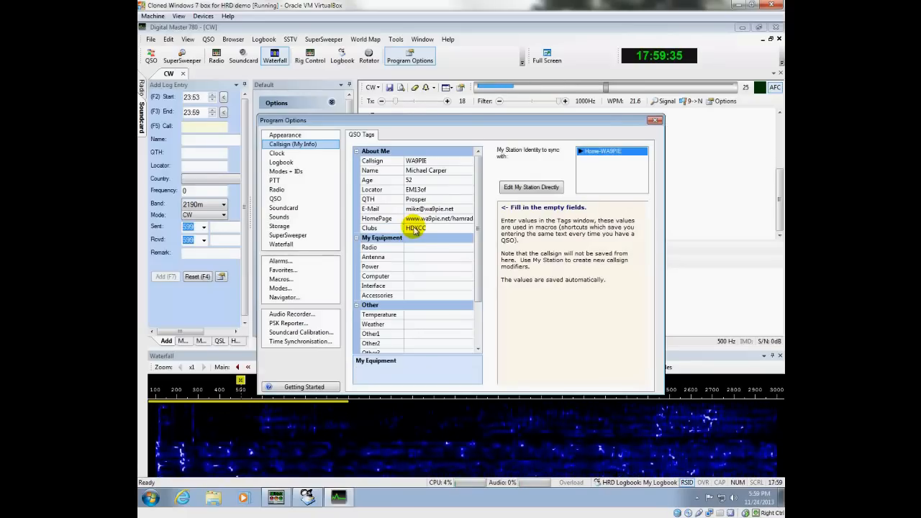
Under My Equipment, set the radio to Yaesu FTdx5000MP, the antenna to Vertical and the power to 800 watts
left_click(423, 249)
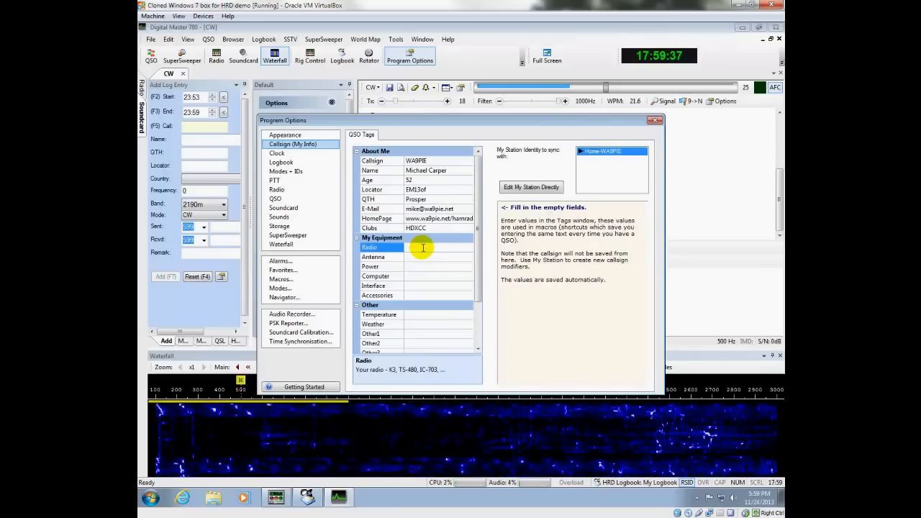
type("Yaesu ")
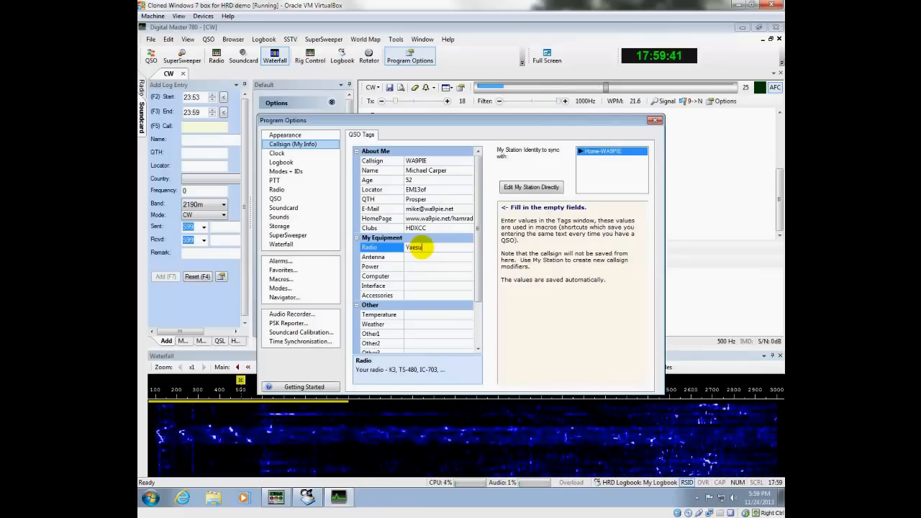
type("FTdx5000MP")
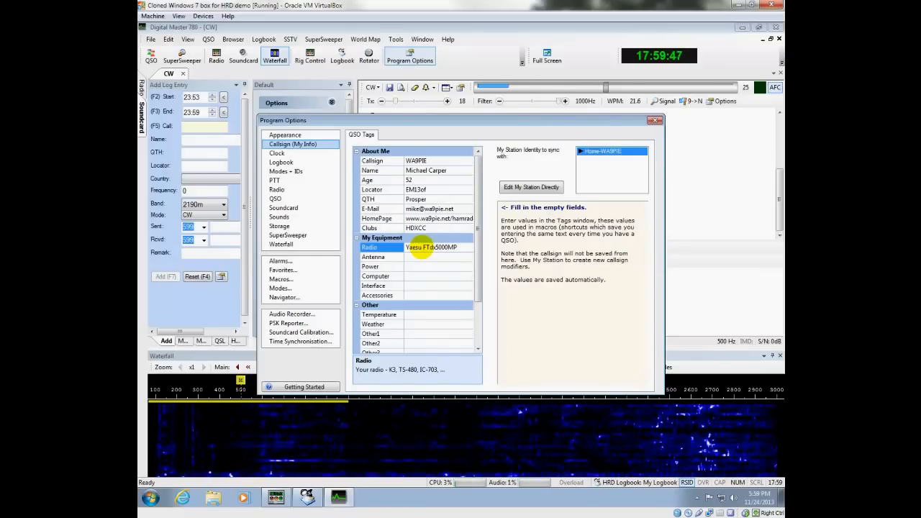
key("Tab")
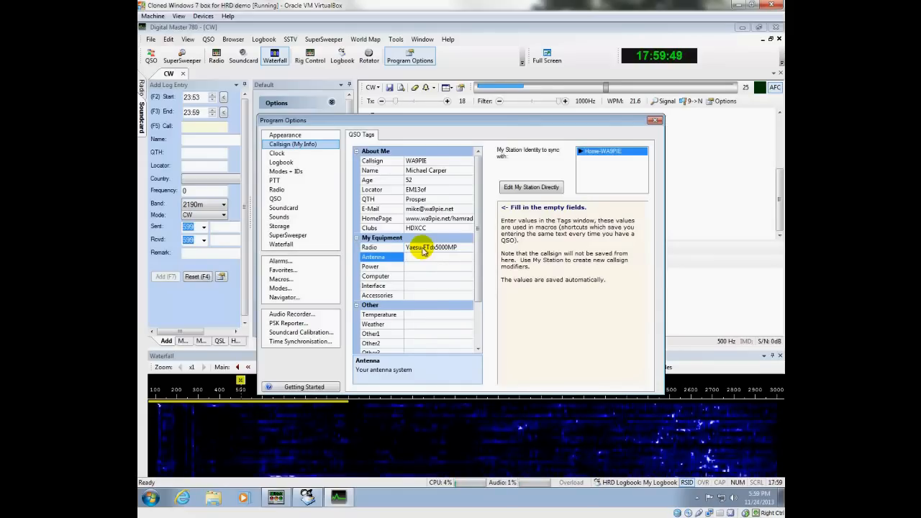
type("Vertical")
key("Tab")
type("8")
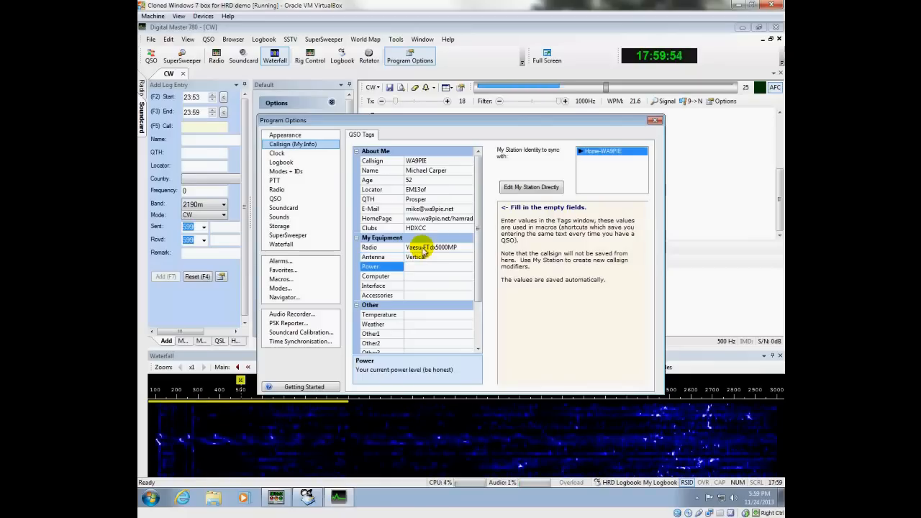
type("00 watts")
Set the computer to Dell XPS and the interface to microKEYER II under My Equipment
key("Tab")
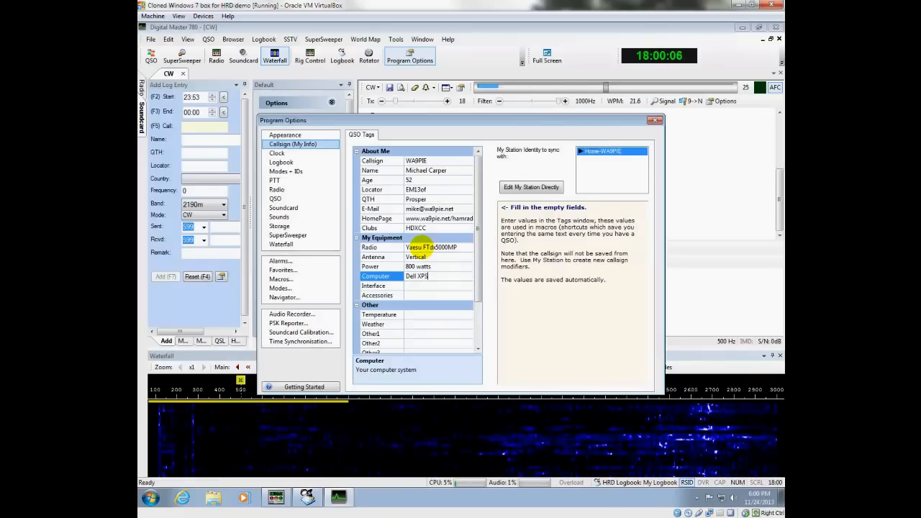
key("Tab")
type("mi")
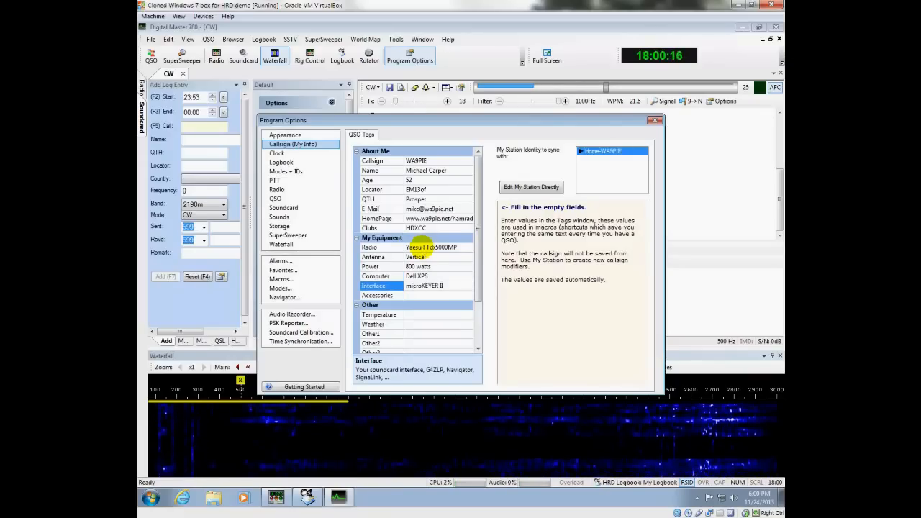
type("croKEYER II")
key("Tab")
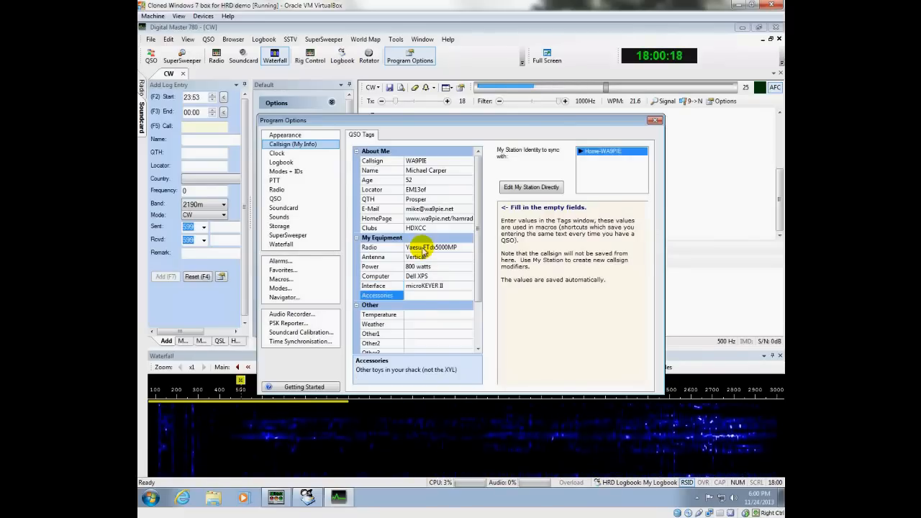
Look over the Callsign (My Info) and Logbook connection settings, and close Program Options
left_click(289, 136)
left_click(295, 144)
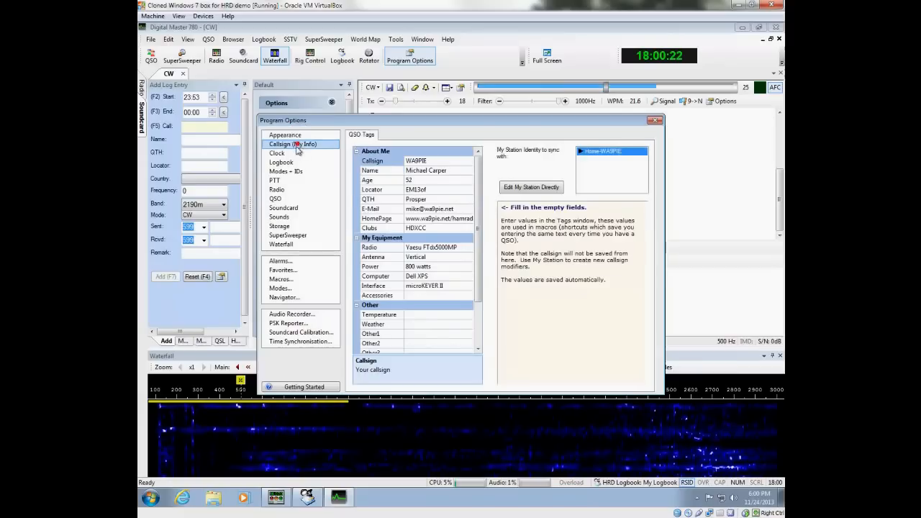
left_click(286, 163)
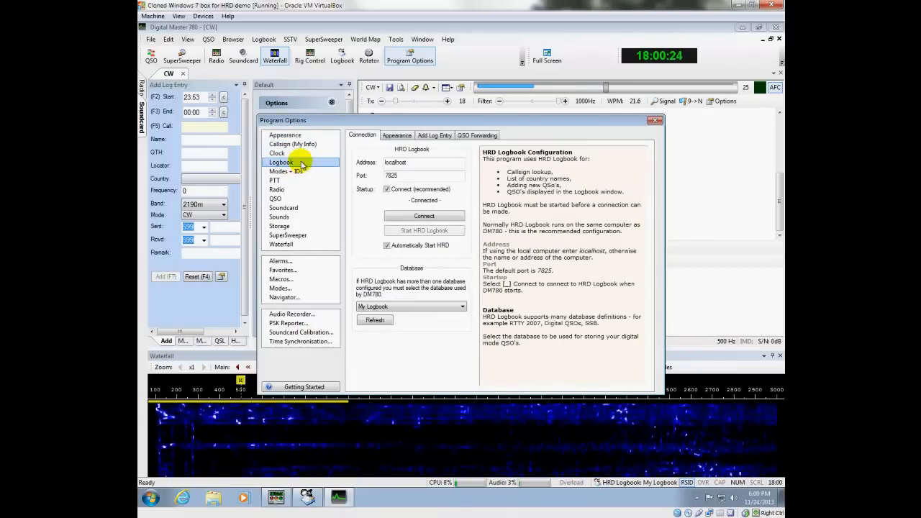
left_click(655, 120)
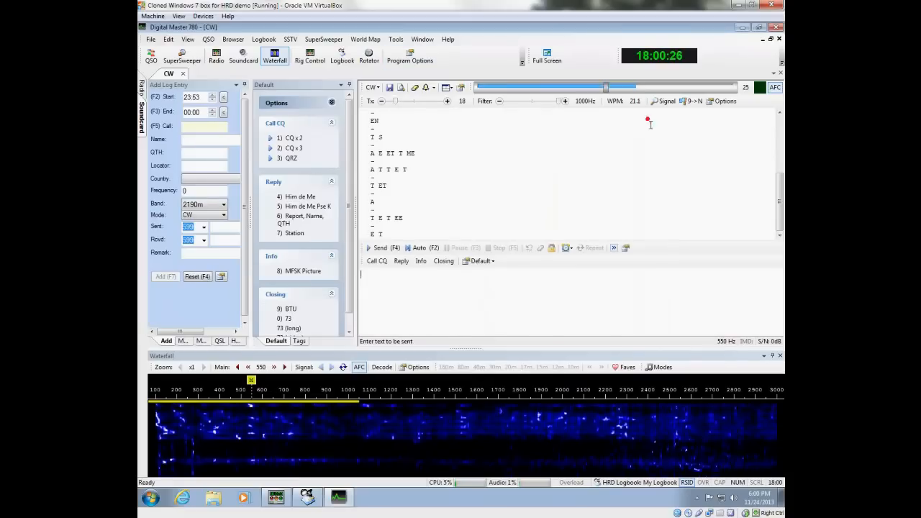
Switch to the Logbook, open the DX Cluster options and set the callsign's SSID to -11
left_click(307, 496)
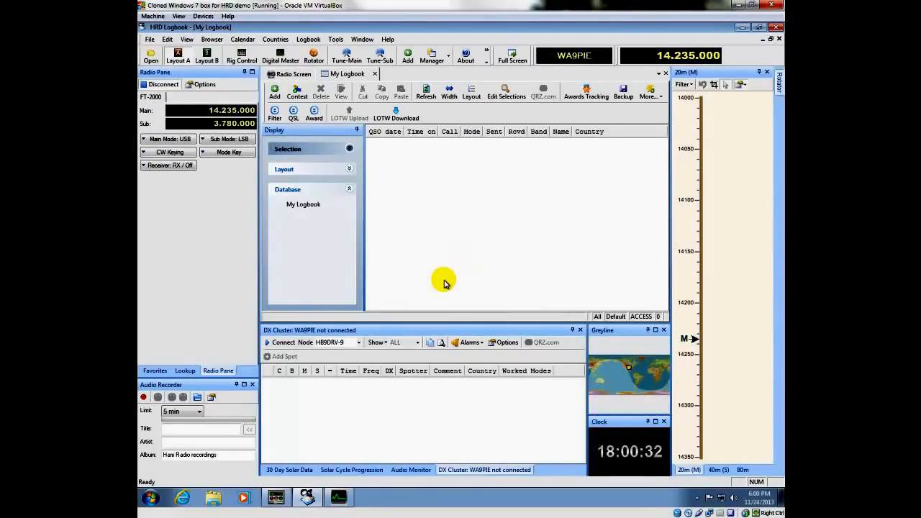
left_click(507, 343)
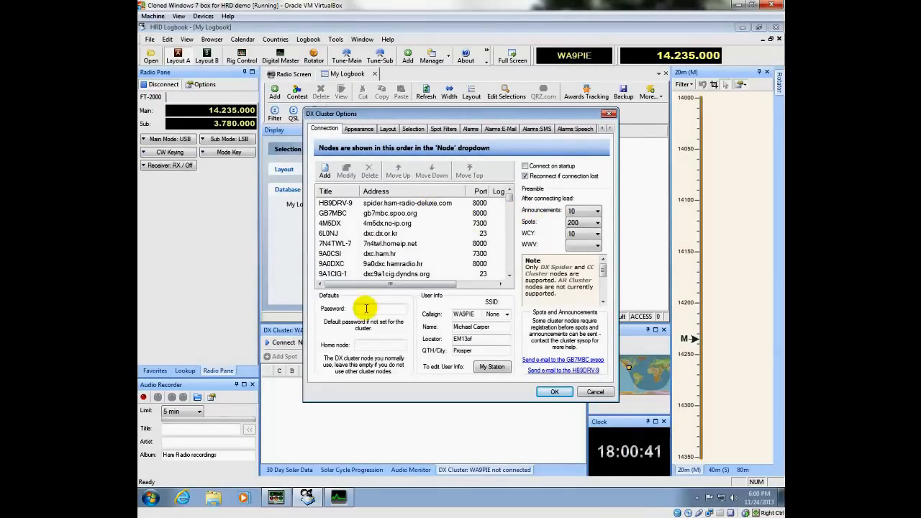
left_click(507, 315)
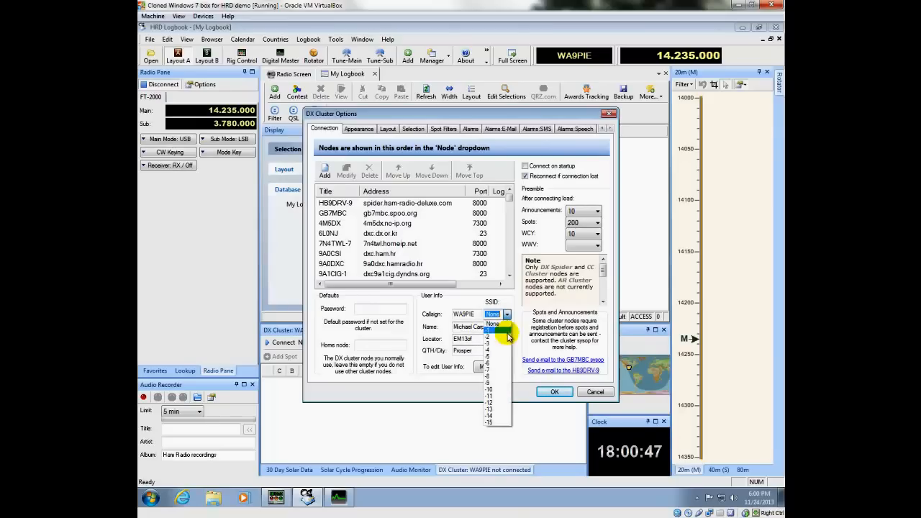
left_click(500, 396)
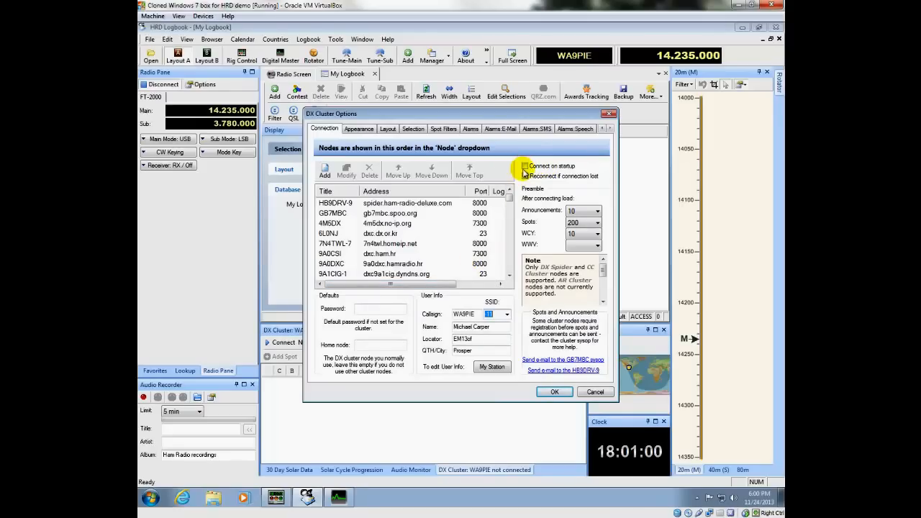
Examine the DX Cluster appearance settings for worked status icons and the QSL confirmation search option
left_click(359, 128)
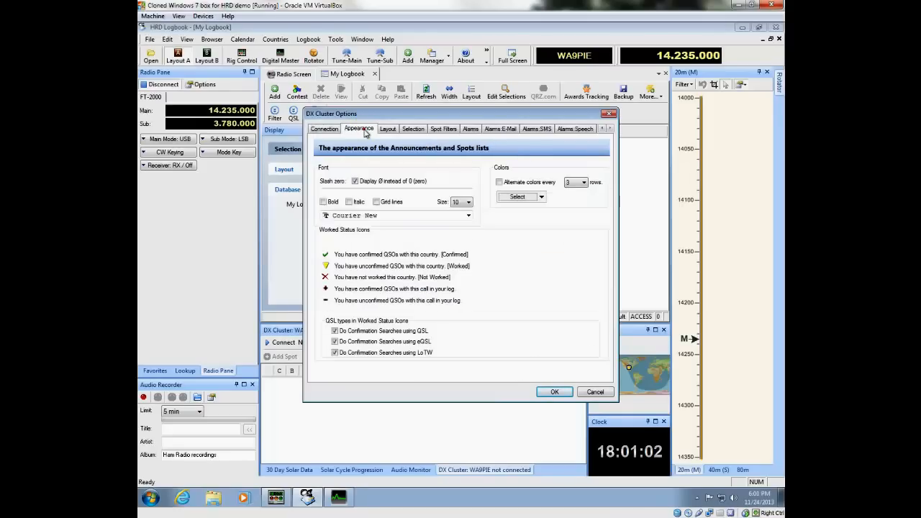
left_click(360, 301)
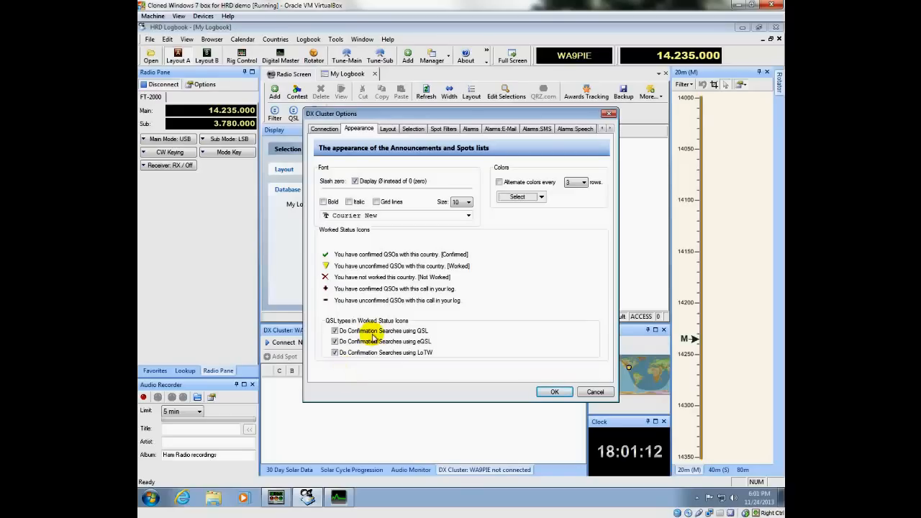
left_click(414, 332)
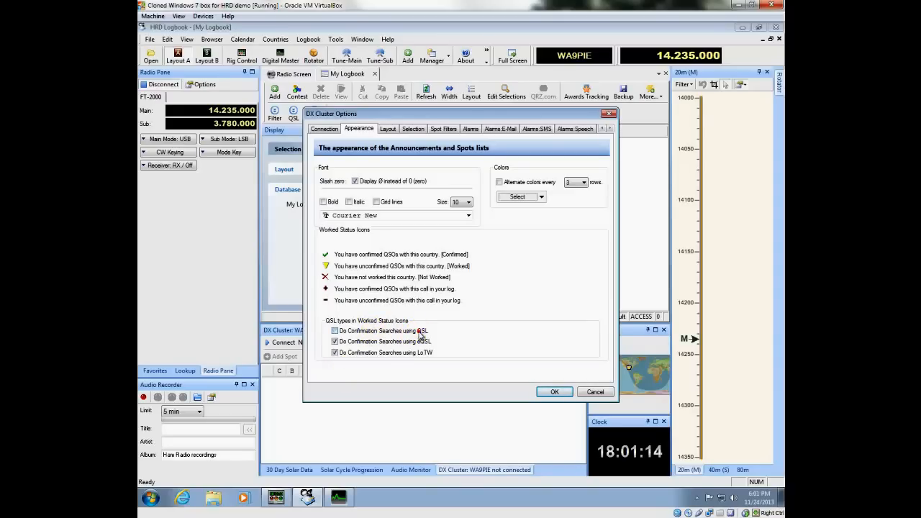
left_click(424, 333)
Review the column layout of the Spots display and set the Spider Cluster option to Use sh/mydx
left_click(388, 129)
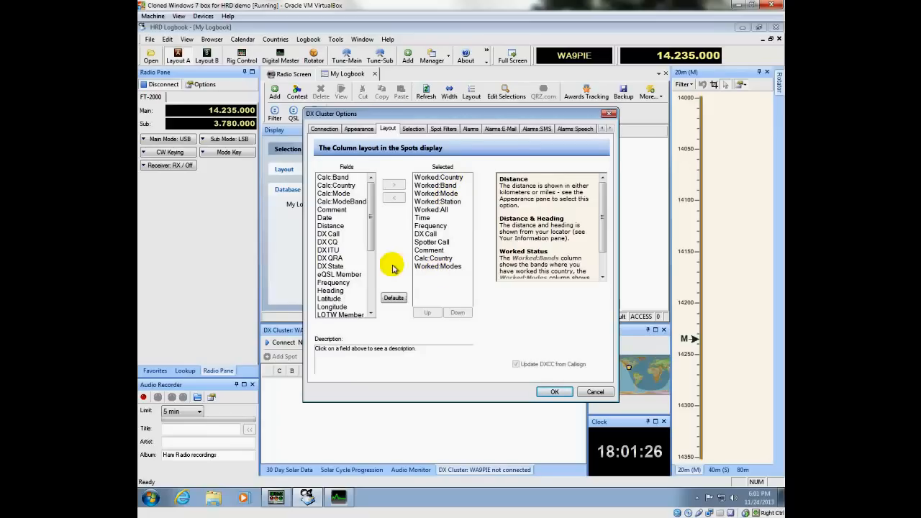
mouse_move(369, 231)
left_mouse_down()
mouse_move(370, 292)
mouse_move(370, 227)
left_mouse_up()
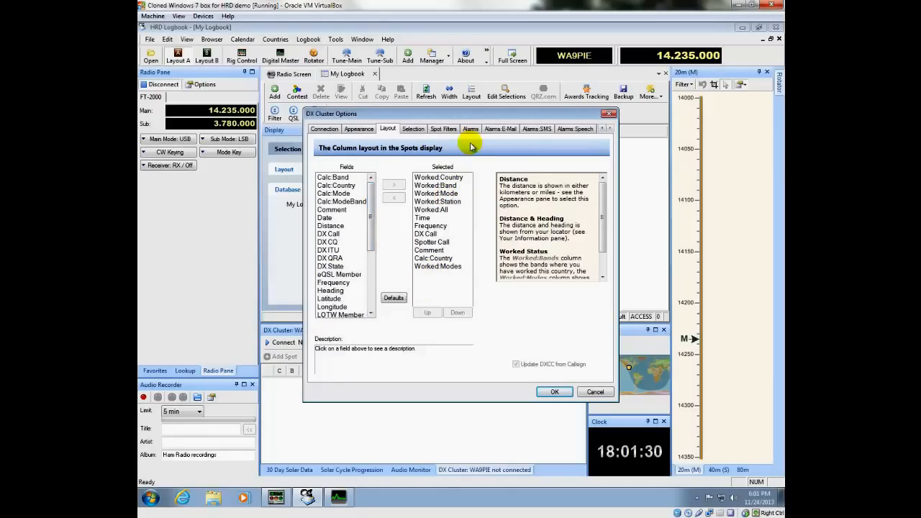
left_click_drag(478, 119, 545, 34)
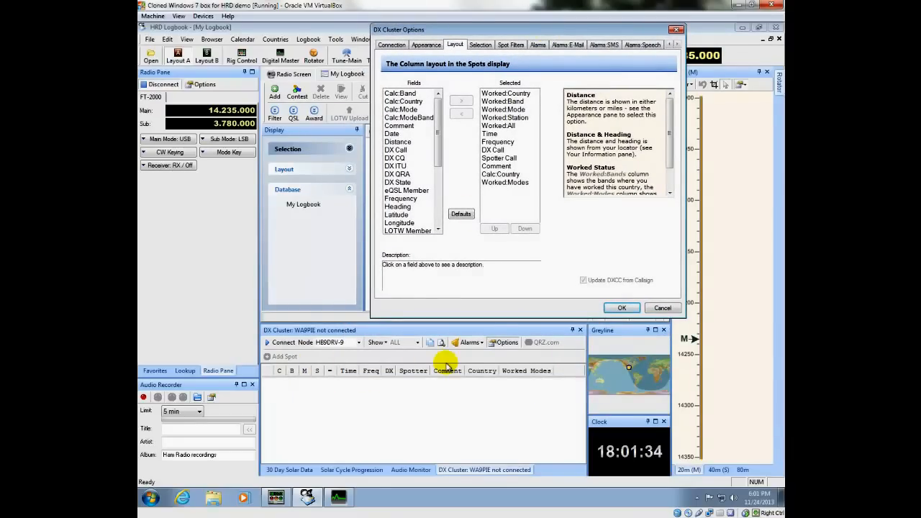
left_click(481, 45)
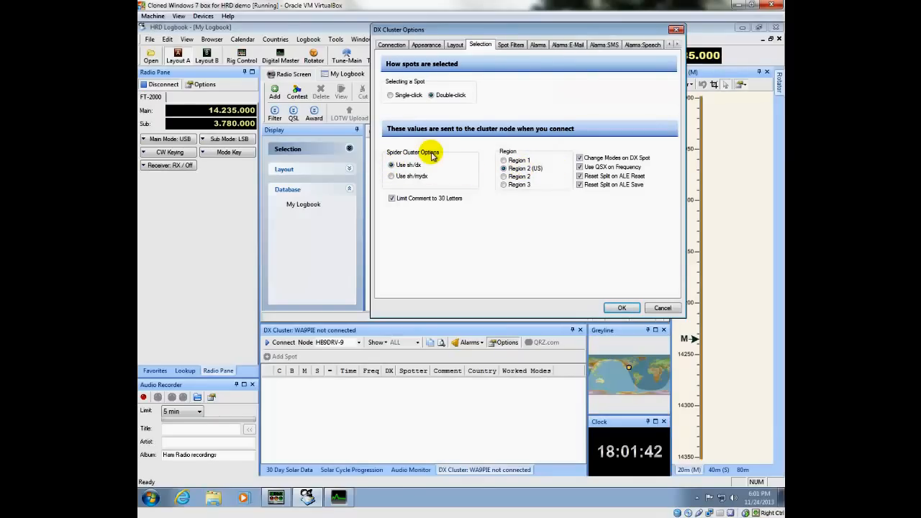
left_click(392, 178)
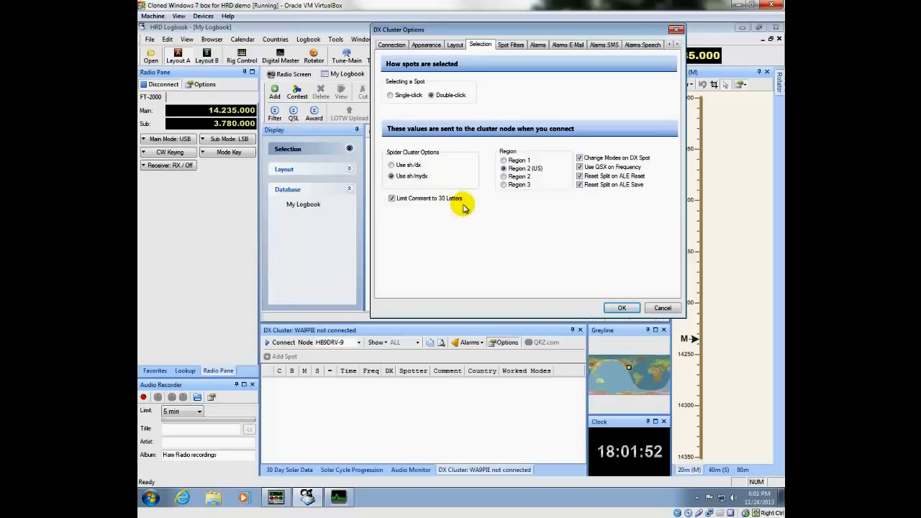
Review the spot filters, the alarm settings and the QSL Members lookup, and accept the DX Cluster options
left_click(514, 46)
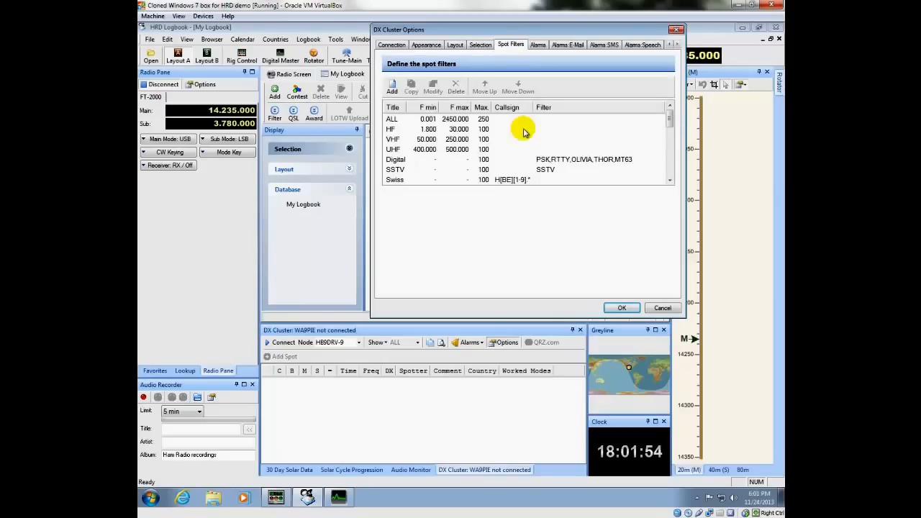
left_click(539, 45)
left_click(565, 45)
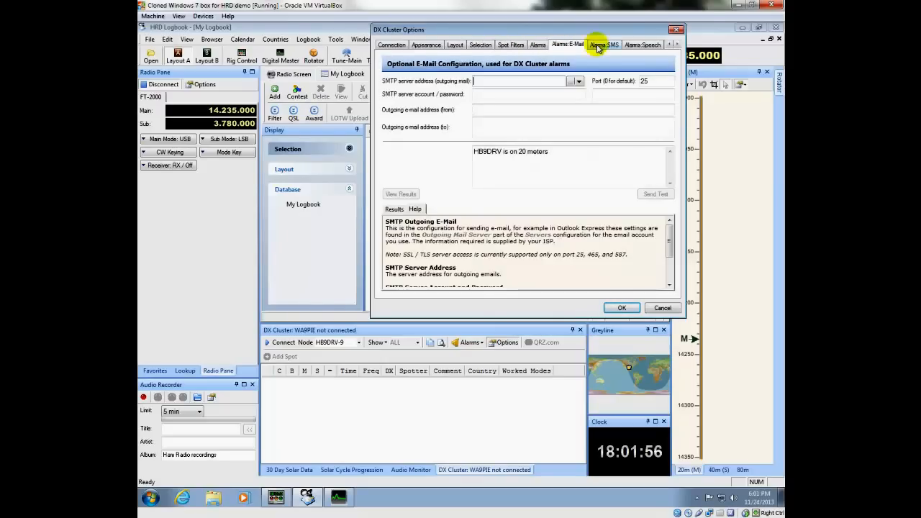
left_click(604, 45)
left_click(643, 45)
double_click(678, 45)
left_click(616, 45)
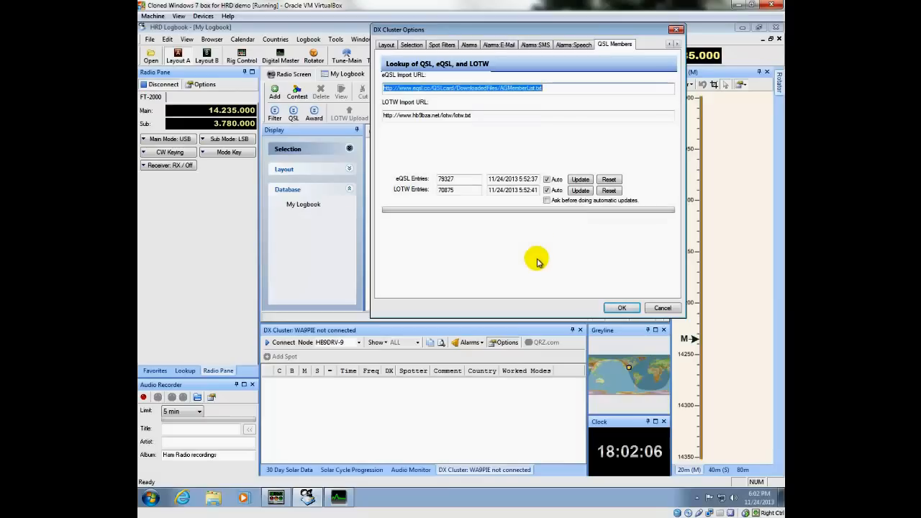
left_click(620, 308)
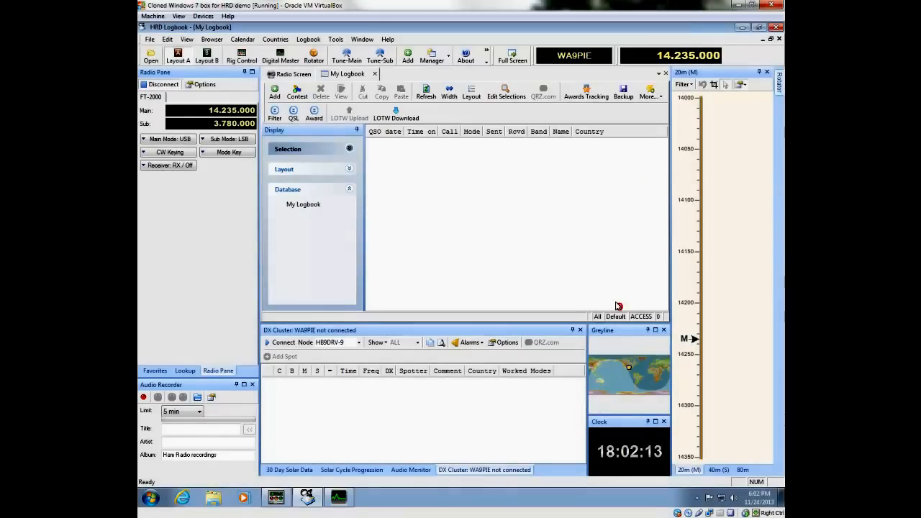
Select WA9PIE as the DX Cluster node and connect to it
left_click(359, 343)
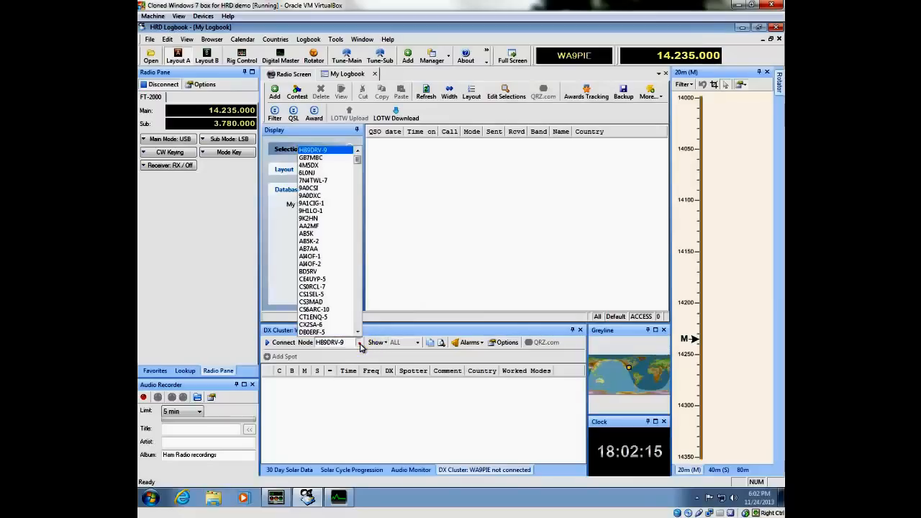
left_click_drag(356, 165, 357, 318)
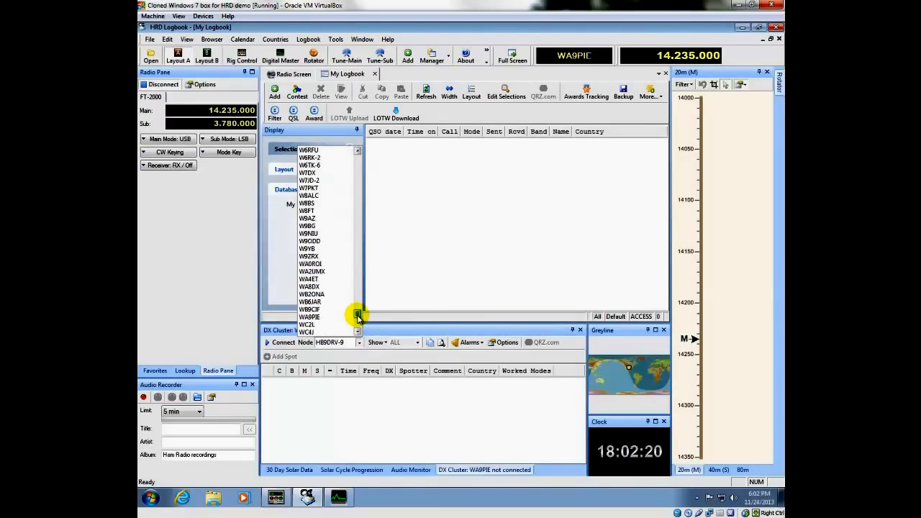
left_click(328, 317)
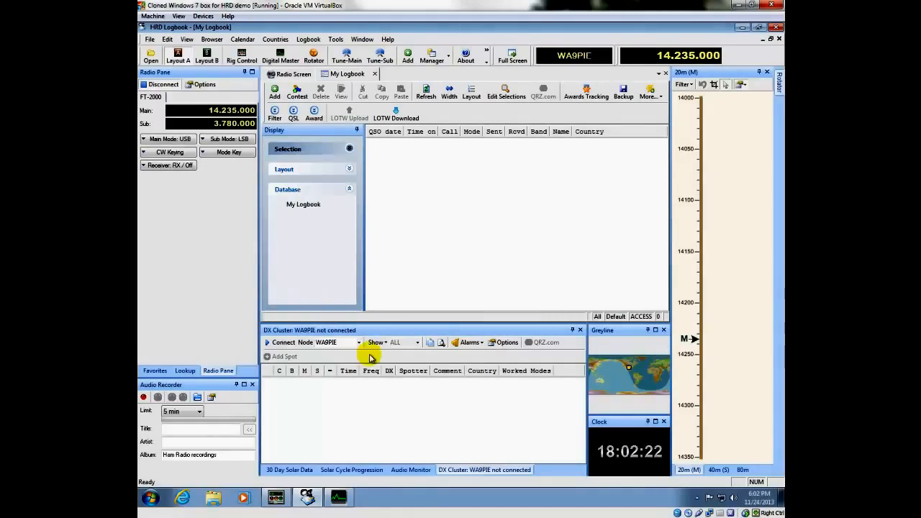
left_click(284, 343)
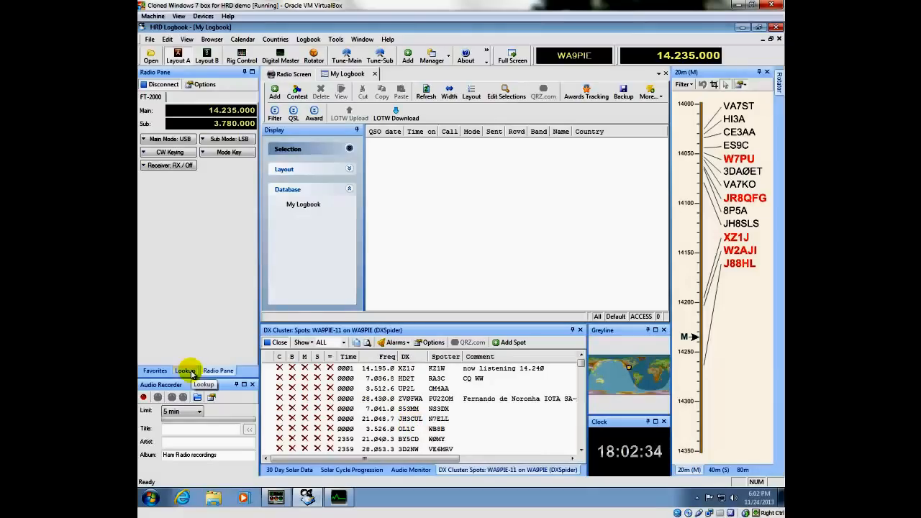
In the Callsign Lookup settings, enable the QRZ.com Subscription method and rank it above Logbook and Country List
left_click(335, 38)
mouse_move(394, 156)
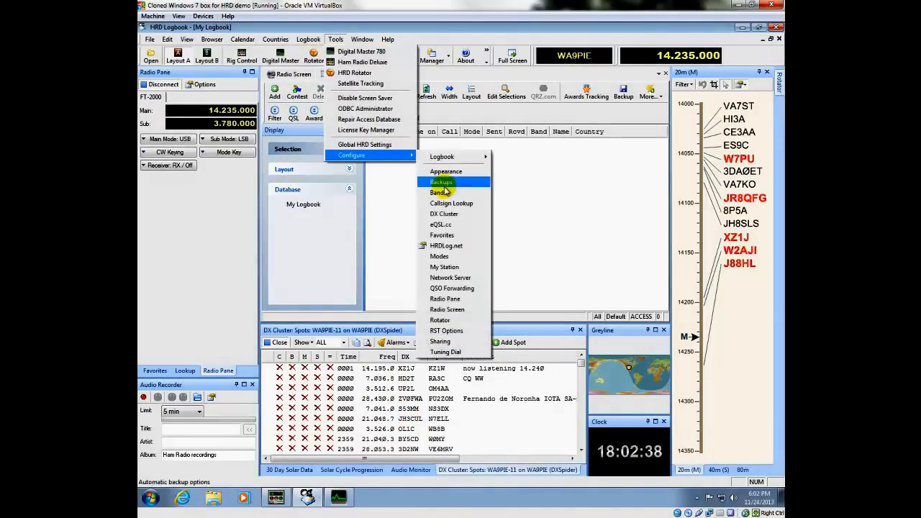
left_click(451, 206)
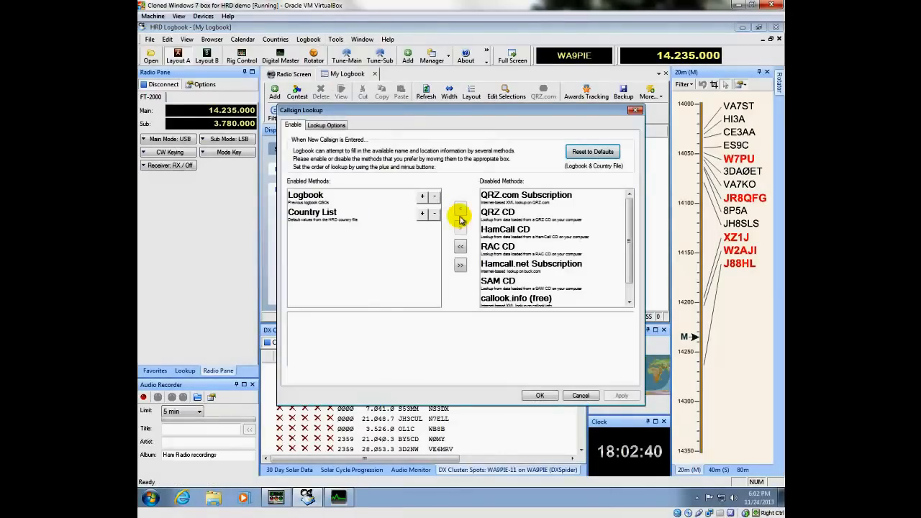
left_click(351, 205)
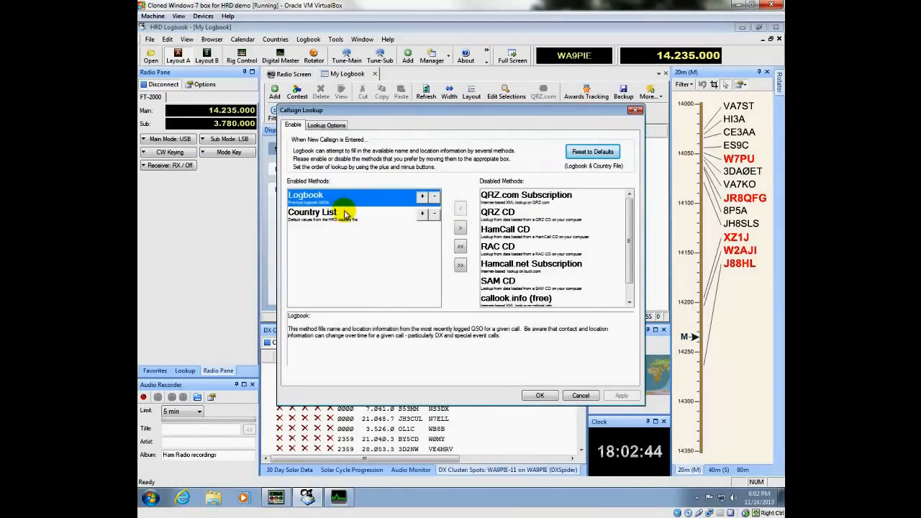
left_click(345, 215)
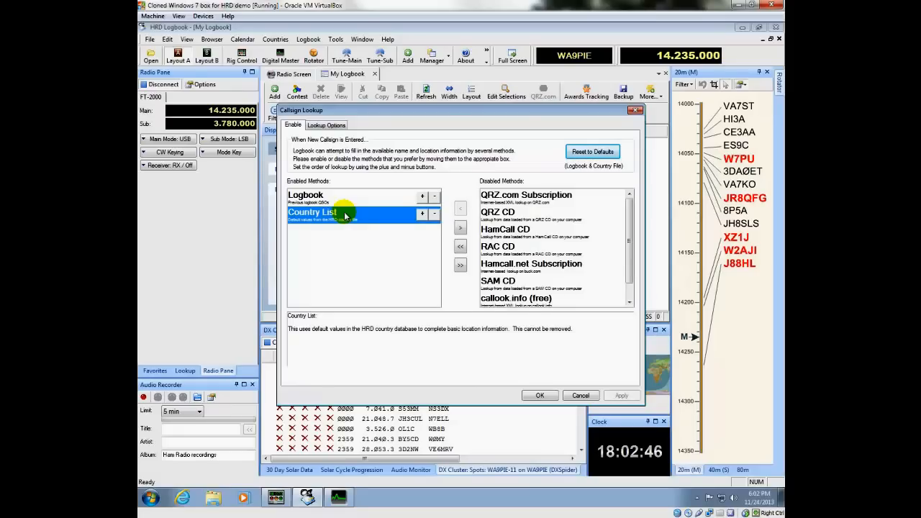
left_click(538, 197)
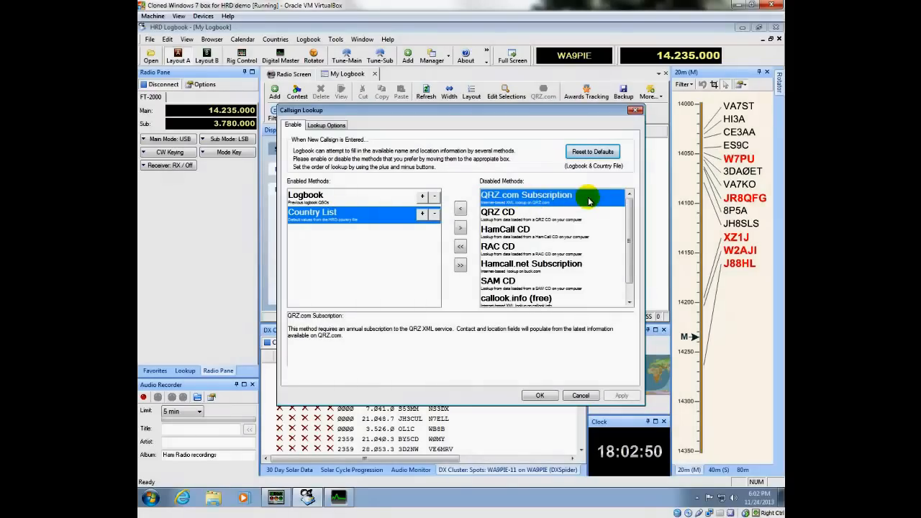
left_click(461, 208)
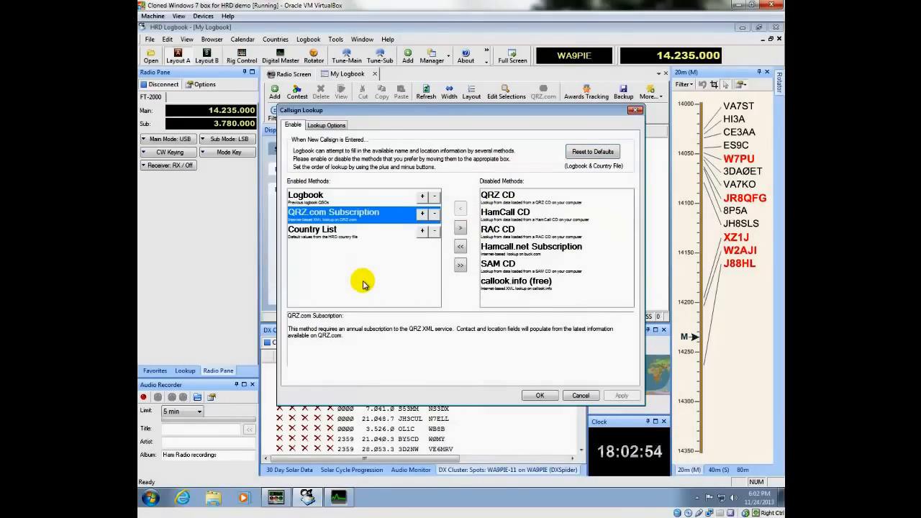
left_click(423, 214)
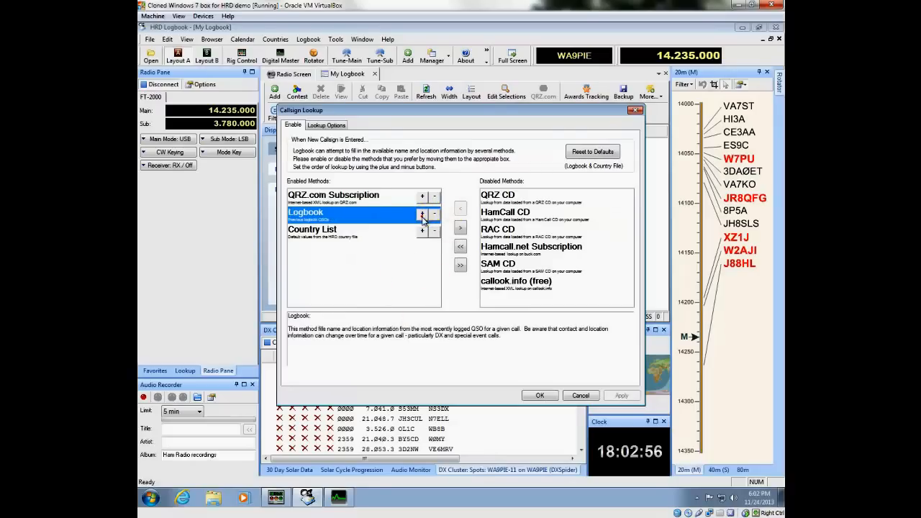
left_click(360, 200)
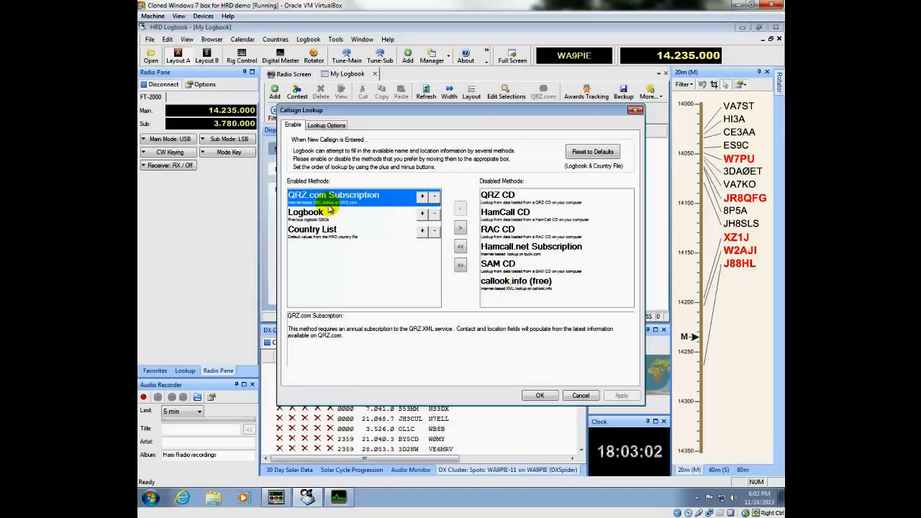
Enter the QRZ.com username and password in the lookup options and accept the Callsign Lookup settings
left_click(326, 125)
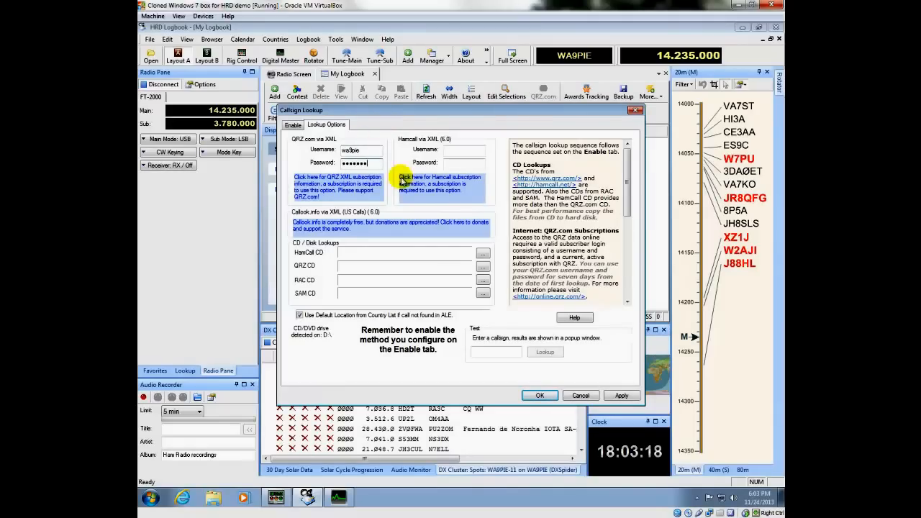
left_click(537, 395)
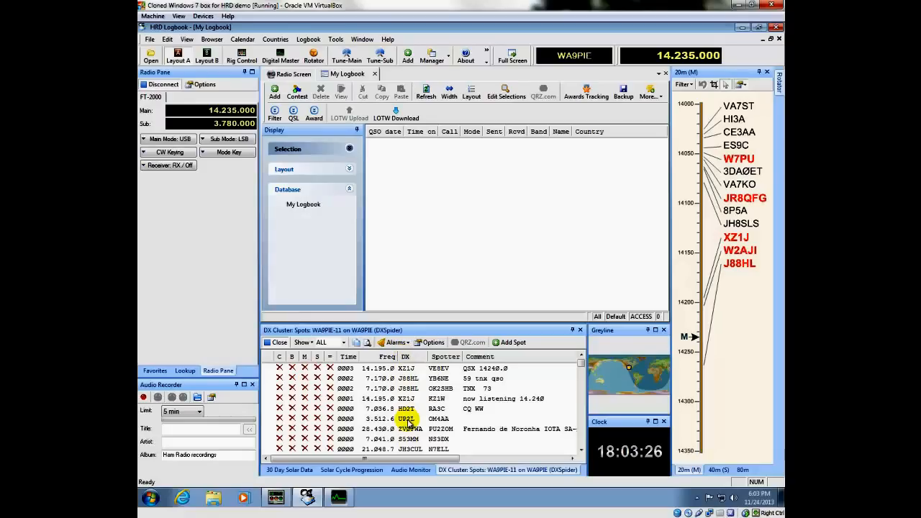
Auto-hide the Audio Recorder pane and look up the XZ1J spot from the DX Cluster in the Lookup pane
left_click(237, 387)
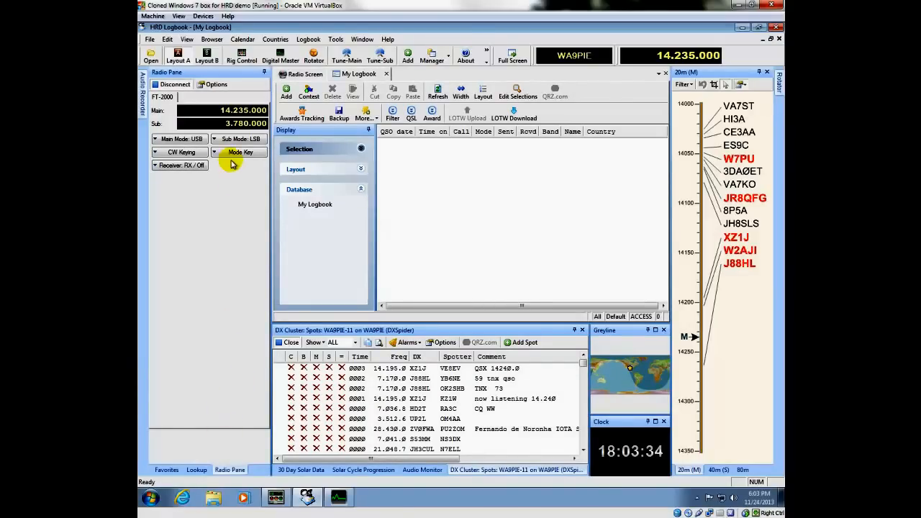
left_click(197, 469)
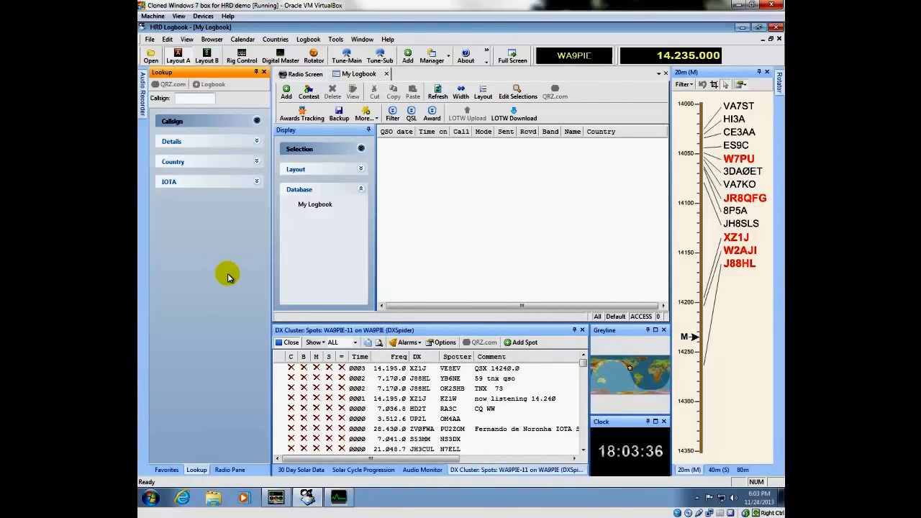
left_click(424, 369)
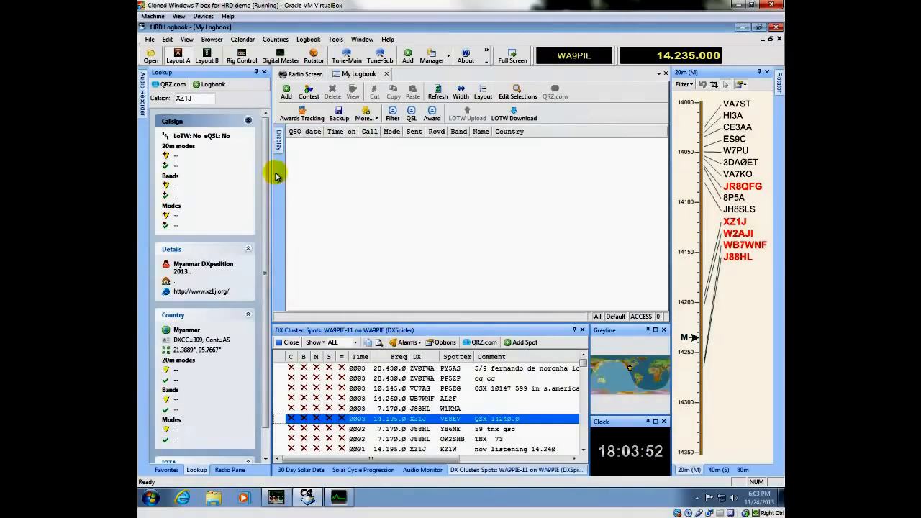
Create a logbook entry from the XZ1J lookup, keep RST 59 for sent and received, and add the contact
left_click(207, 85)
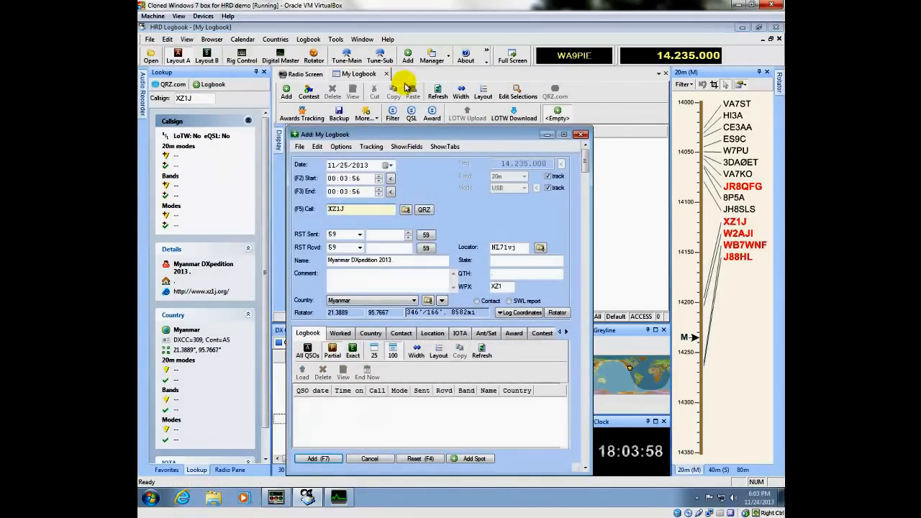
left_click_drag(425, 137, 413, 65)
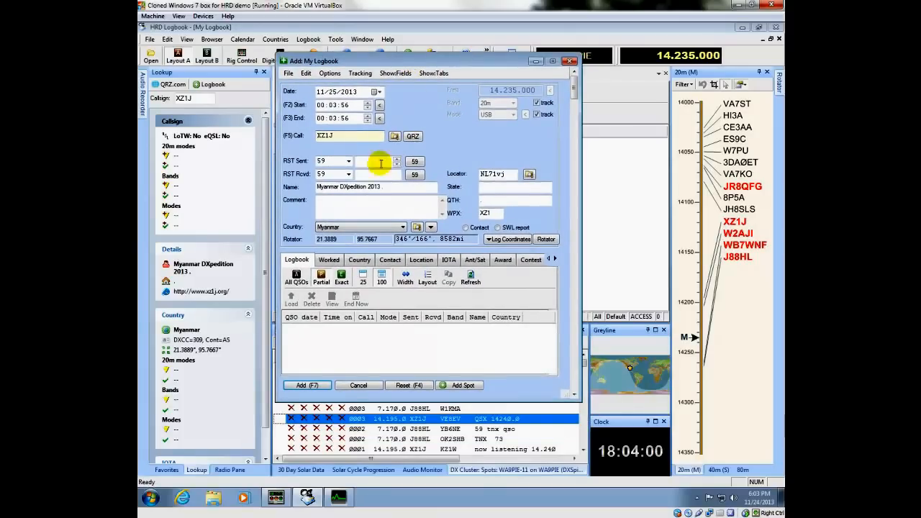
key("Tab")
key("Tab")
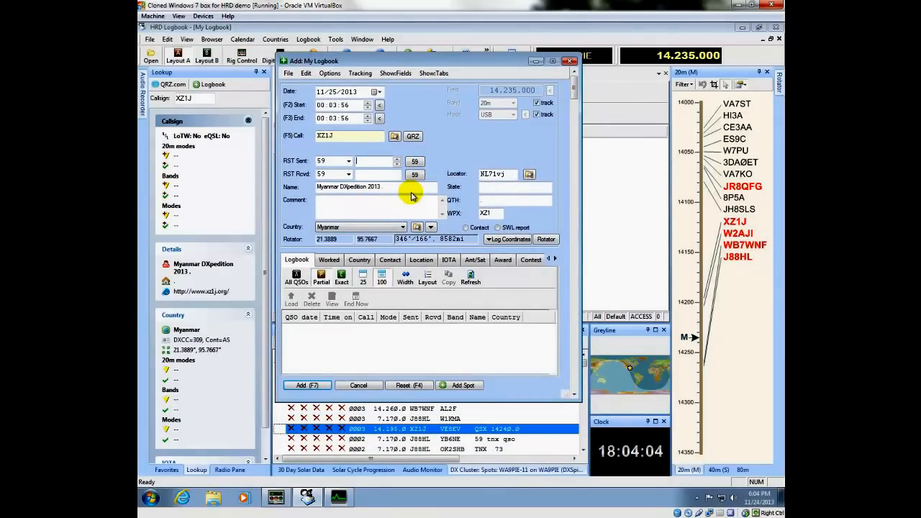
left_click(319, 388)
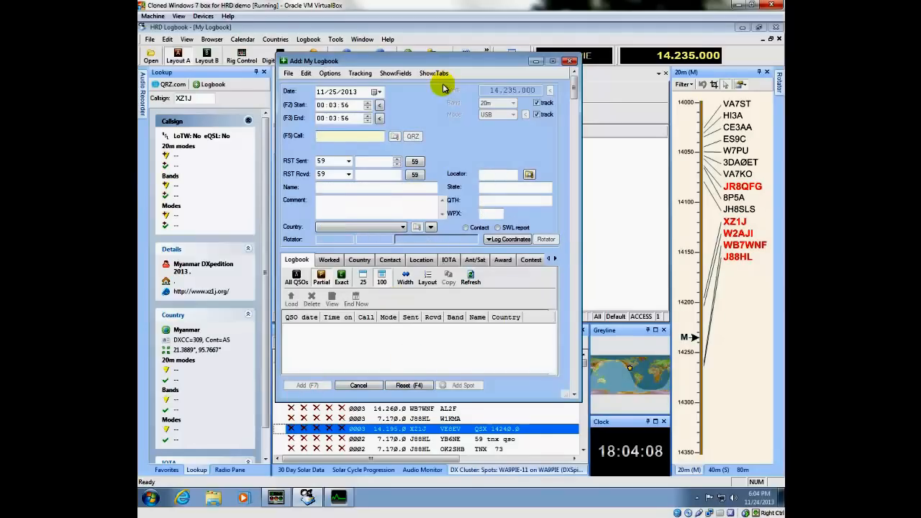
Move the entry window clear of the log list and add a contact with the callsign W1AW
left_click_drag(441, 62, 574, 63)
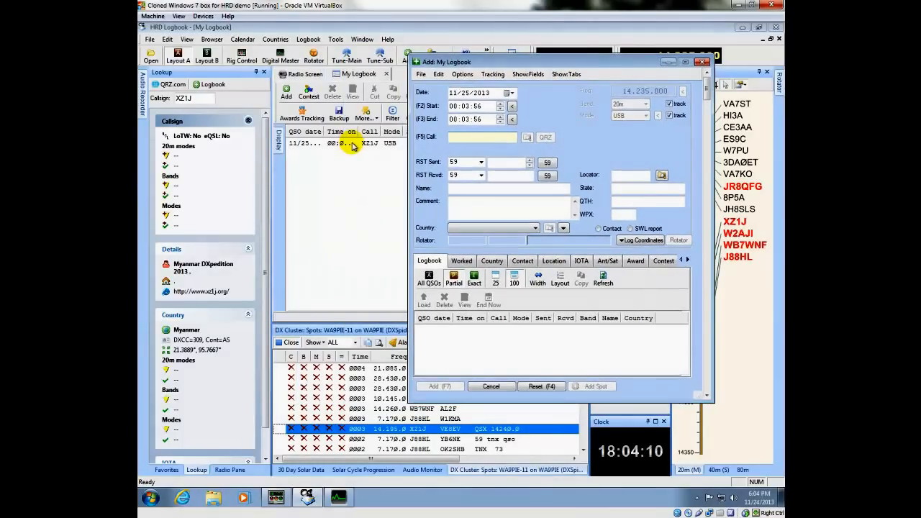
left_click_drag(513, 66, 562, 48)
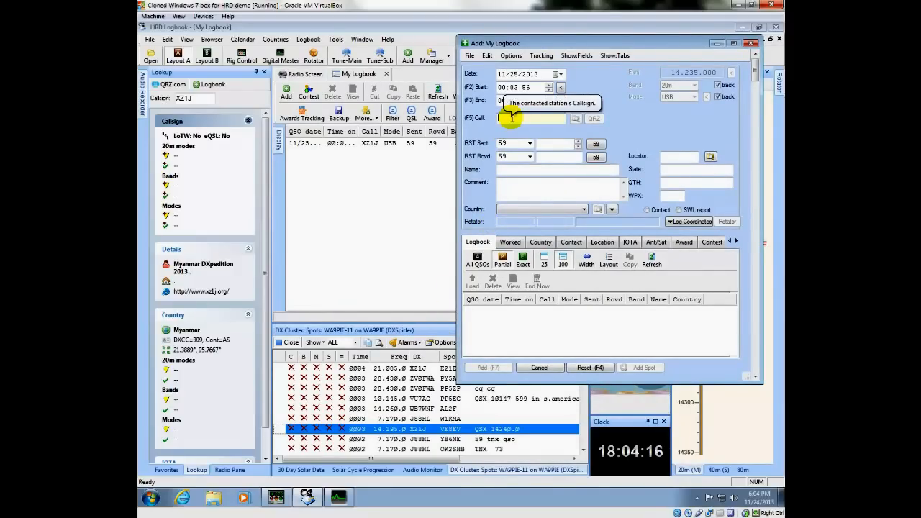
type("W1AW")
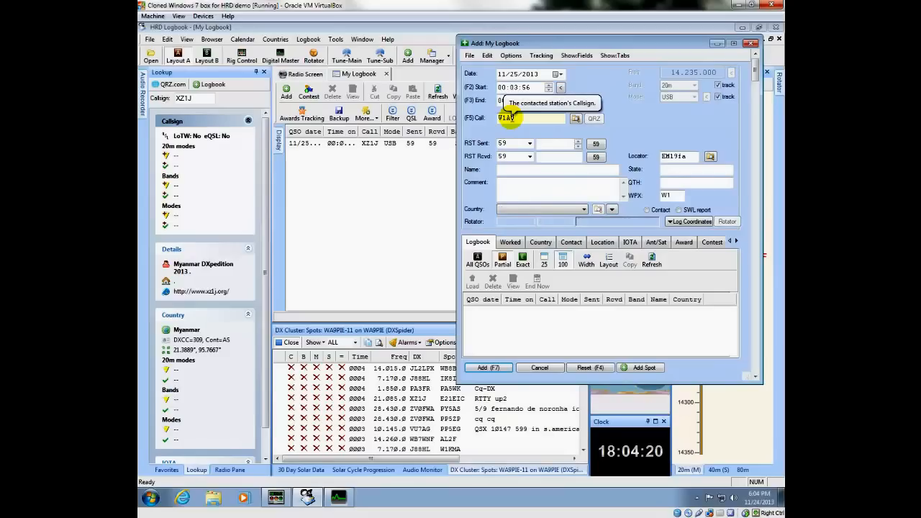
key("Tab")
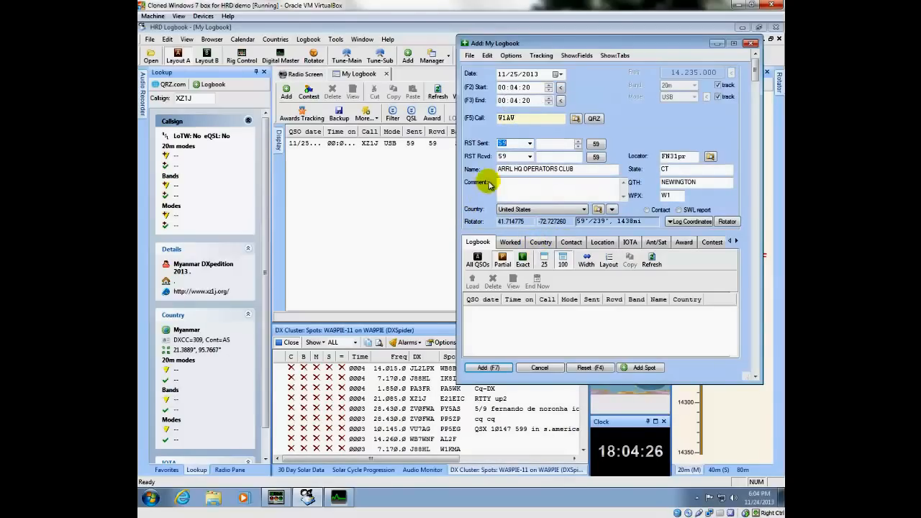
left_click(501, 369)
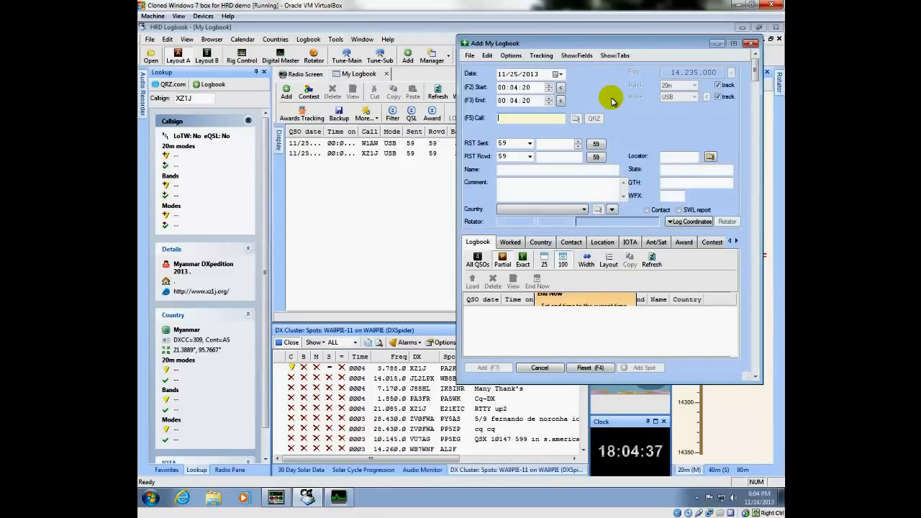
Add a contact with the callsign W3Q and change its country to Puerto Rico
type("W3")
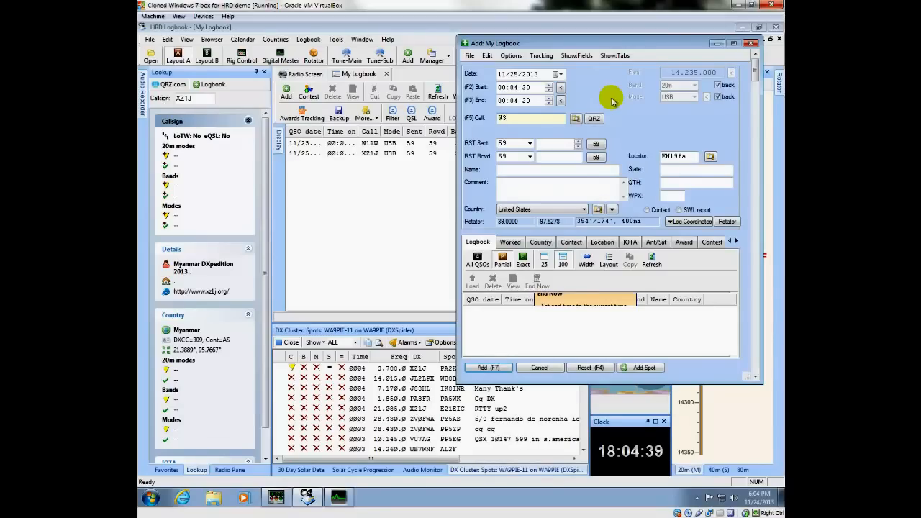
type("O")
key("Tab")
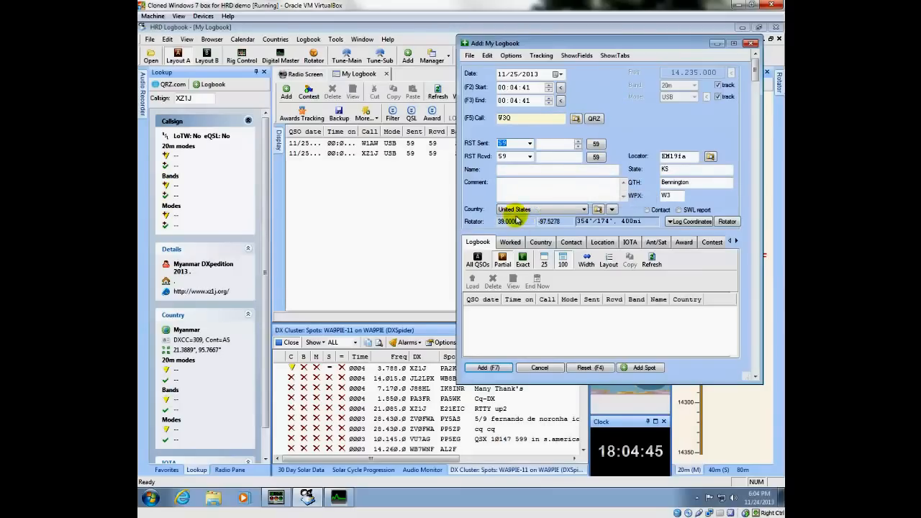
left_click(585, 209)
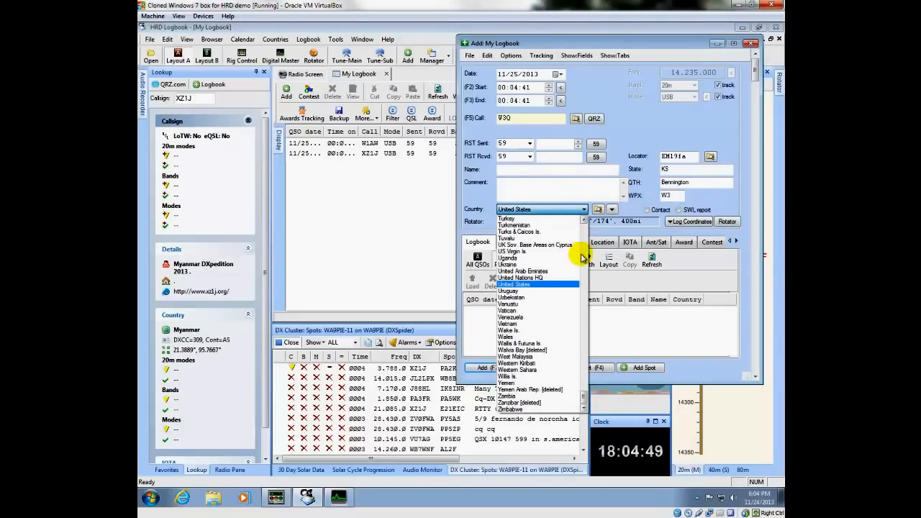
left_click(584, 290)
left_click(584, 290)
left_click(584, 290)
left_click(584, 290)
left_click(585, 290)
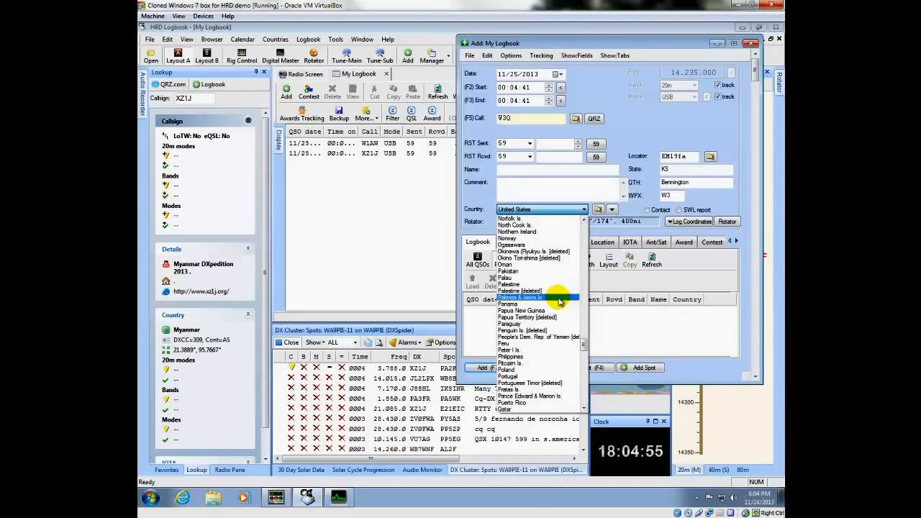
left_click(529, 403)
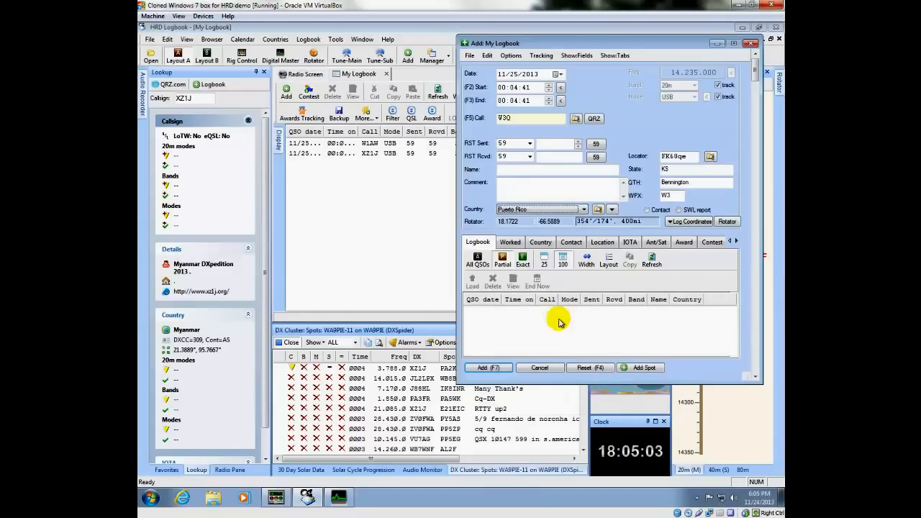
left_click(508, 368)
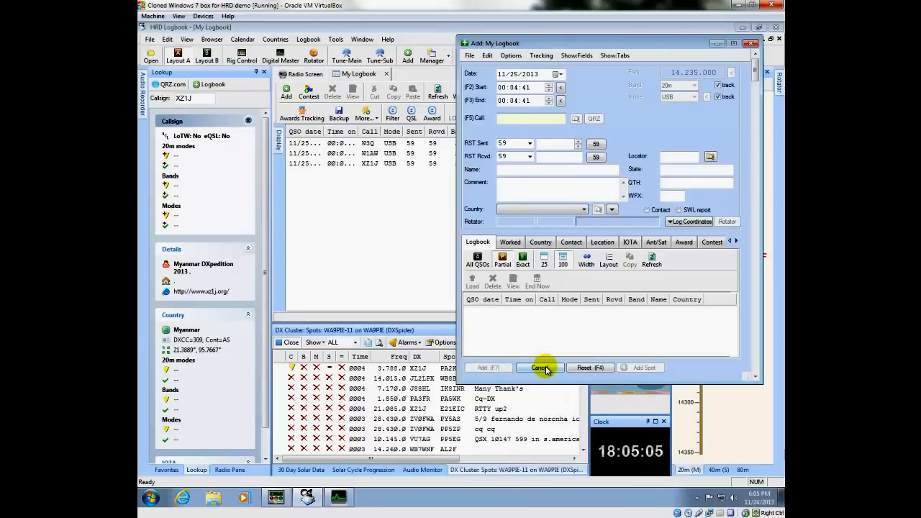
Close the contact entry window and fit the logbook's column widths to their contents
left_click(749, 44)
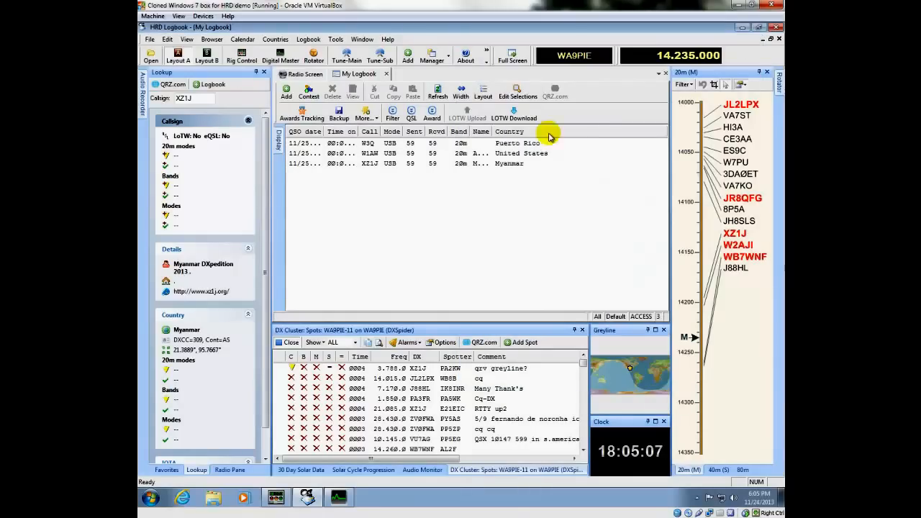
left_click(463, 90)
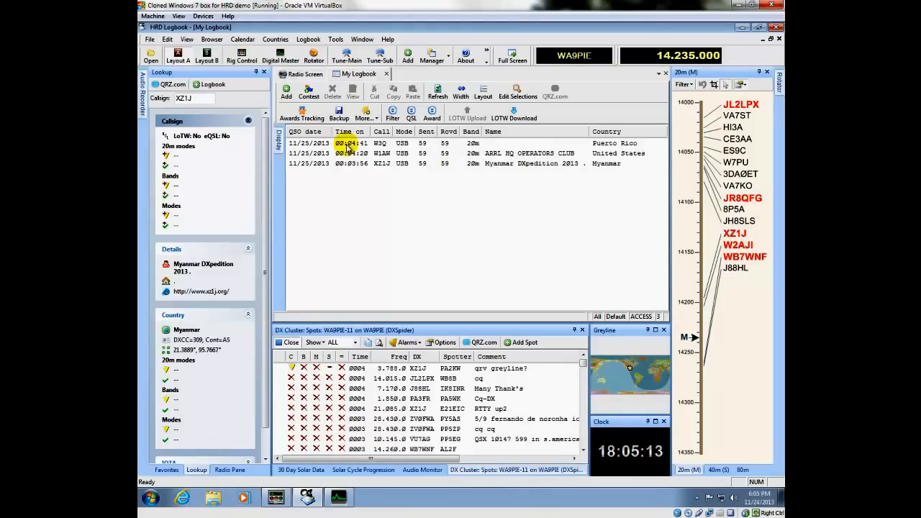
Configure the callsign lookup order so that Logbook ranks above QRZ.com Subscription in the enabled methods
left_click(335, 38)
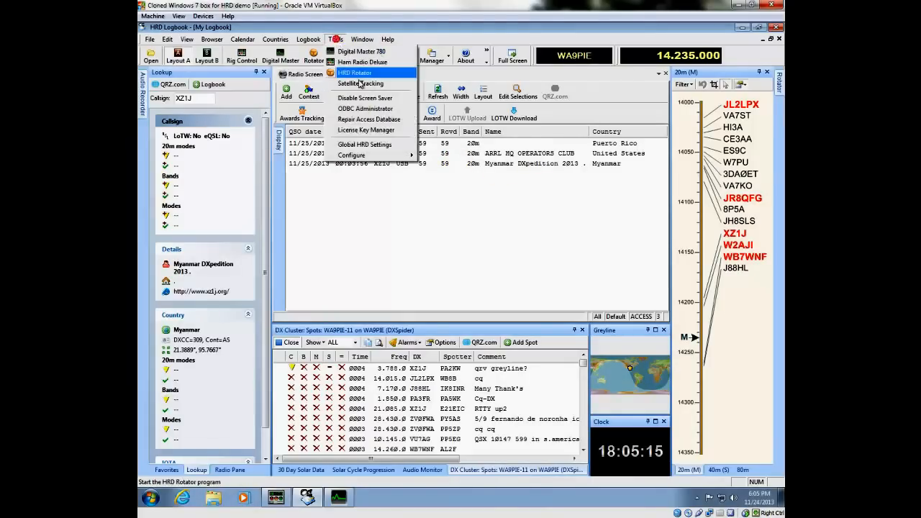
mouse_move(390, 155)
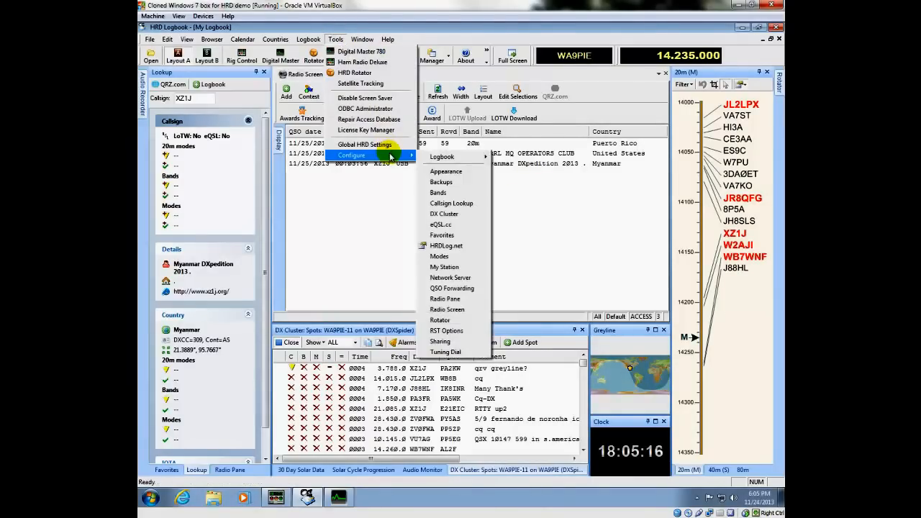
left_click(462, 208)
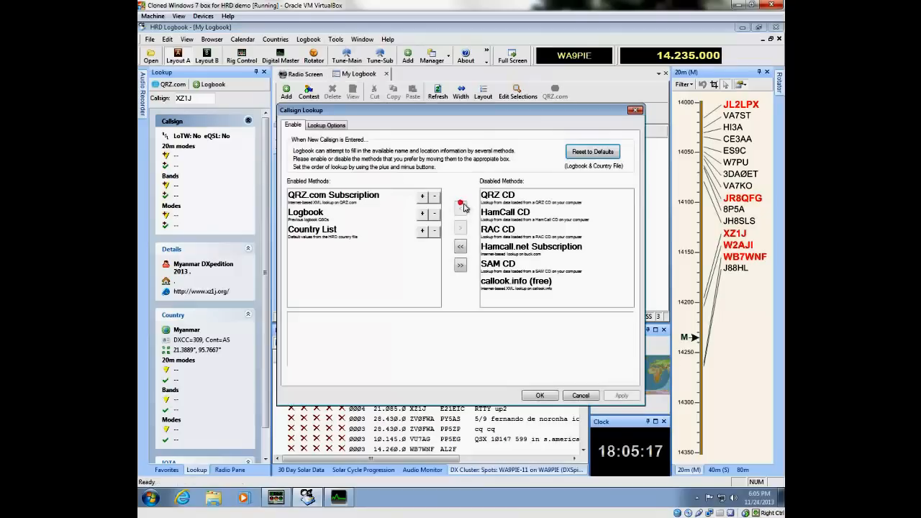
left_click(320, 214)
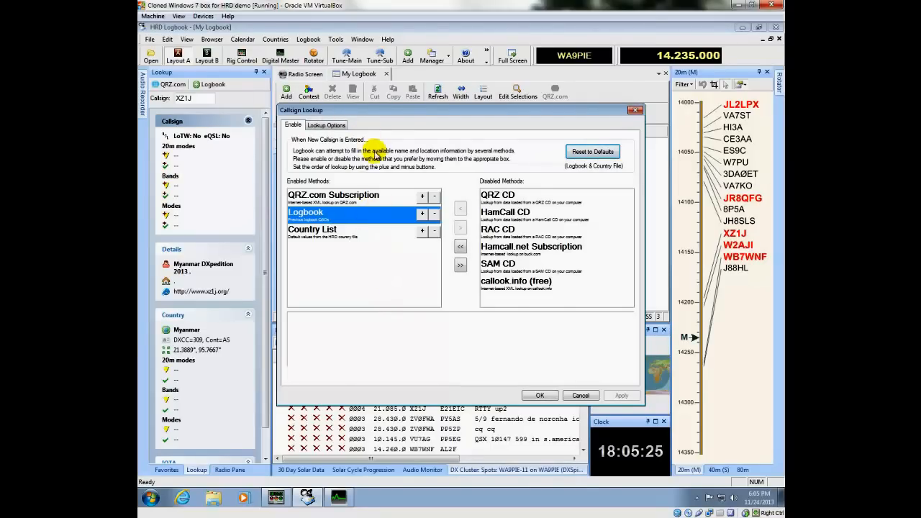
left_click(422, 214)
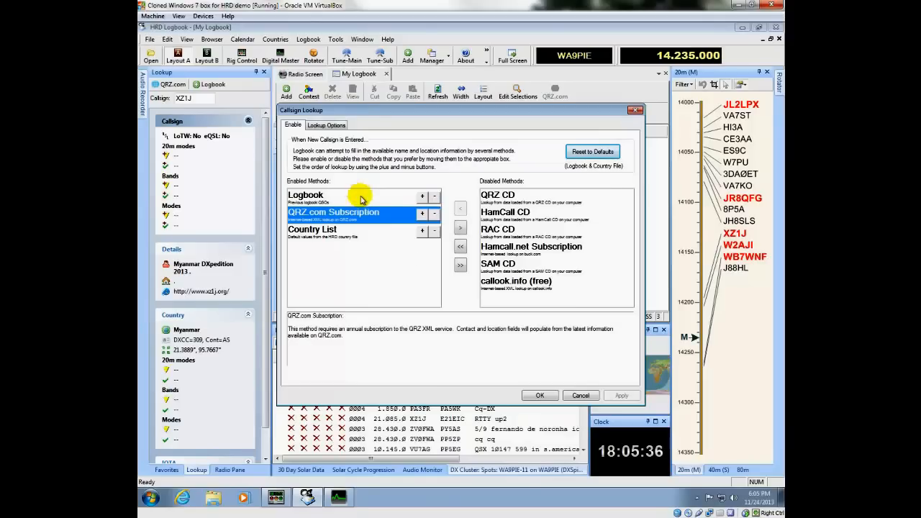
left_click(359, 196)
left_click(539, 395)
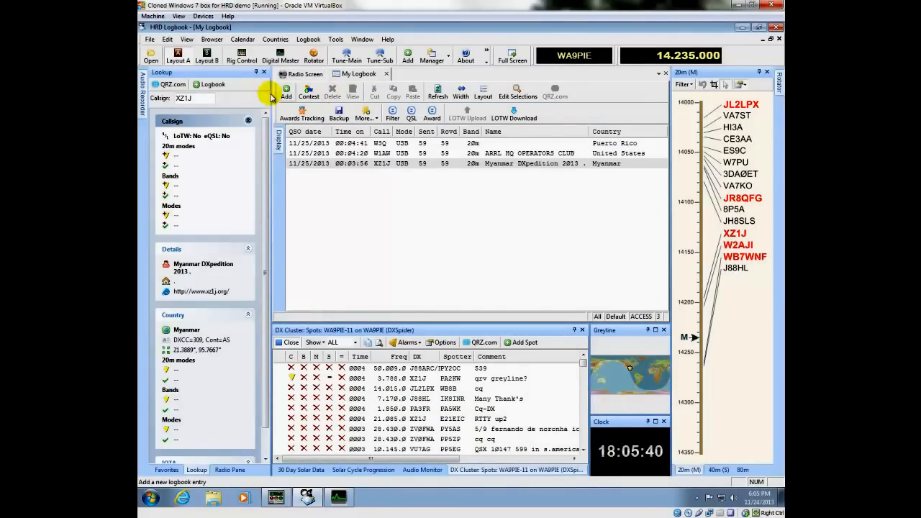
Add another contact with the callsign W3Q, using Puerto Rico from the previous logbook entry as its country, and close the entry window
left_click(200, 87)
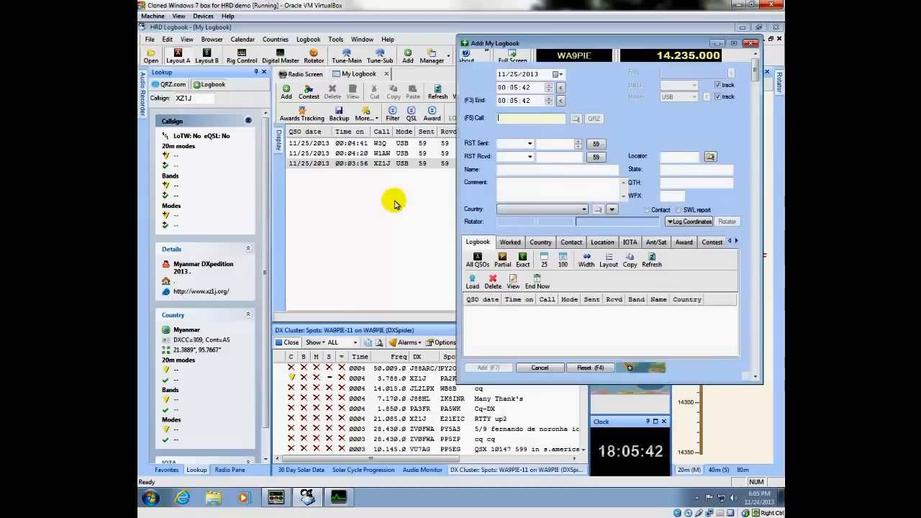
left_click(590, 367)
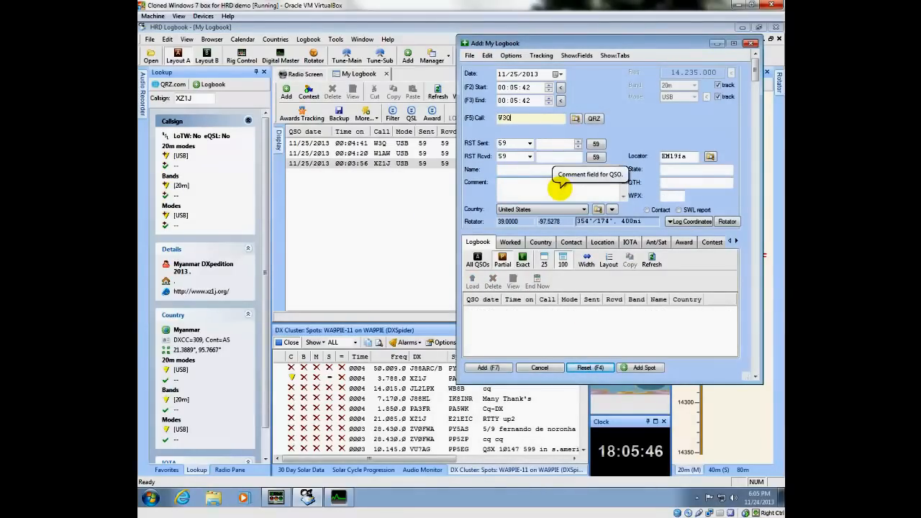
type("W3Q")
key("Tab")
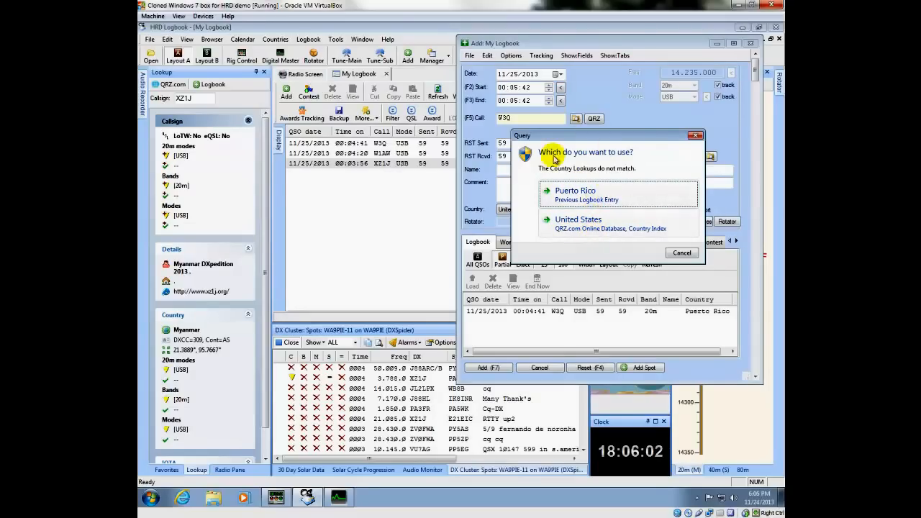
left_click(610, 196)
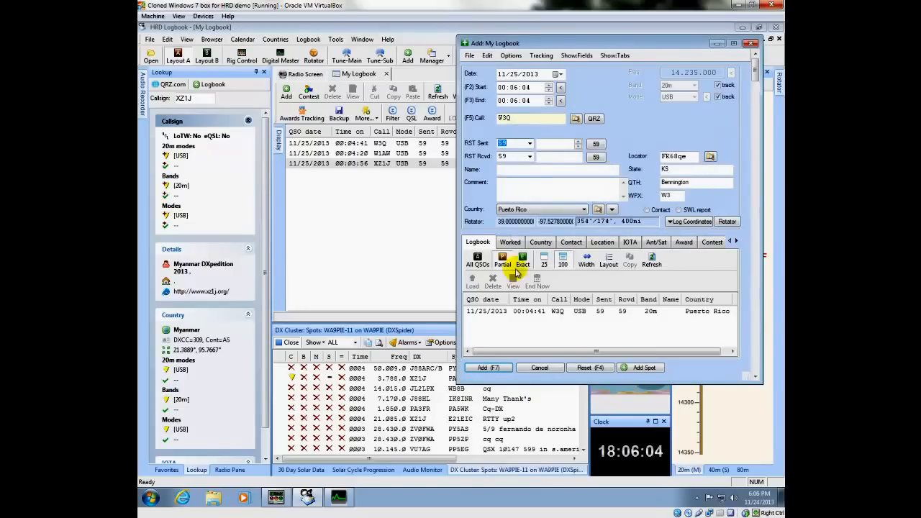
left_click(496, 369)
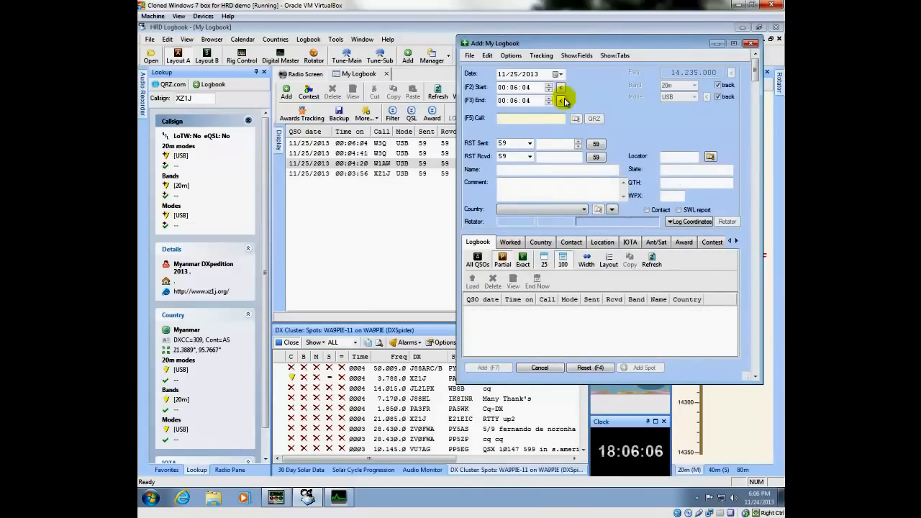
left_click(751, 43)
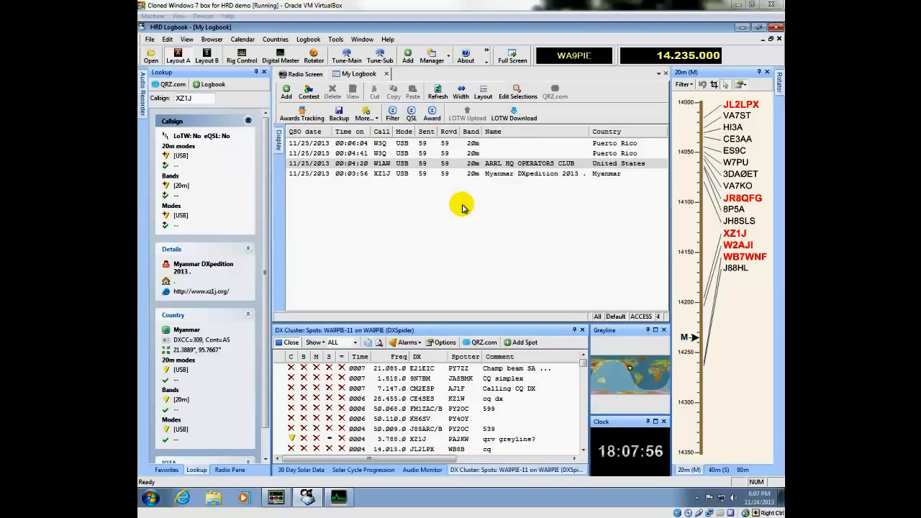
Try selecting all contacts, select only the XZ1J contact, and view the LOTW download settings without downloading
left_click(441, 173)
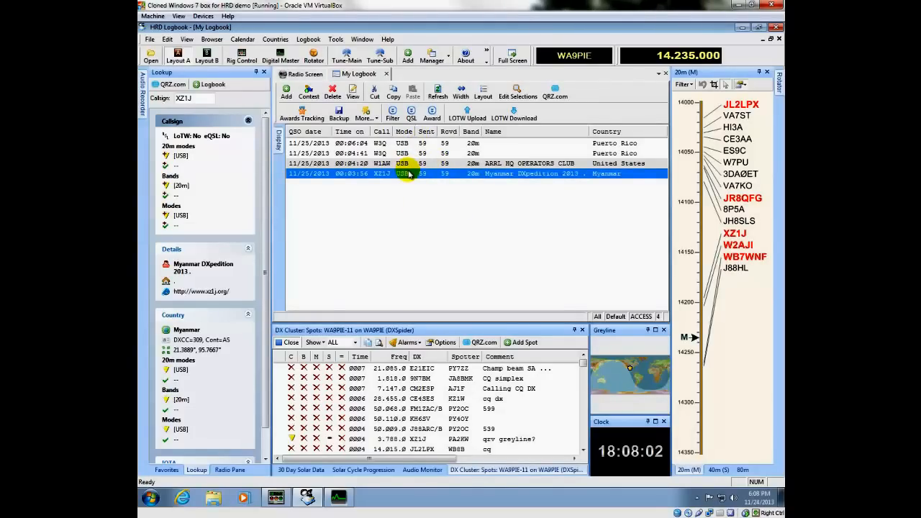
key("ctrl+a")
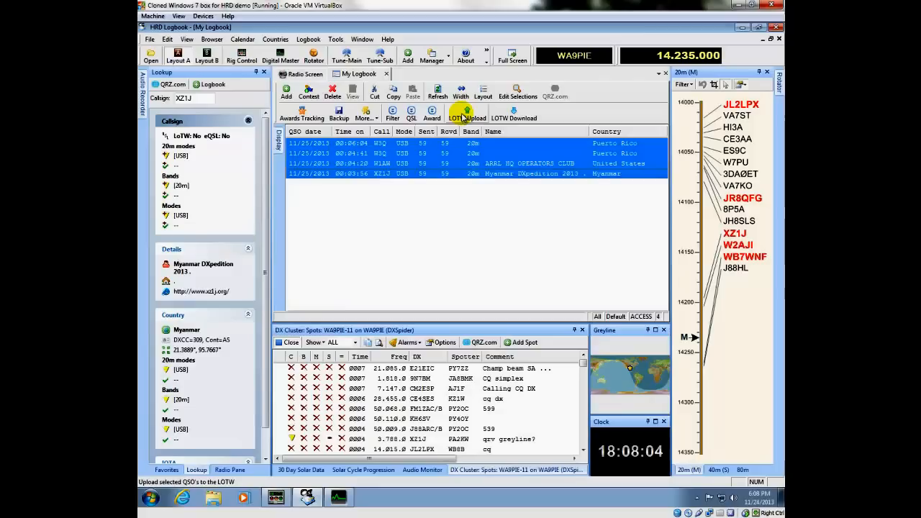
left_click(455, 174)
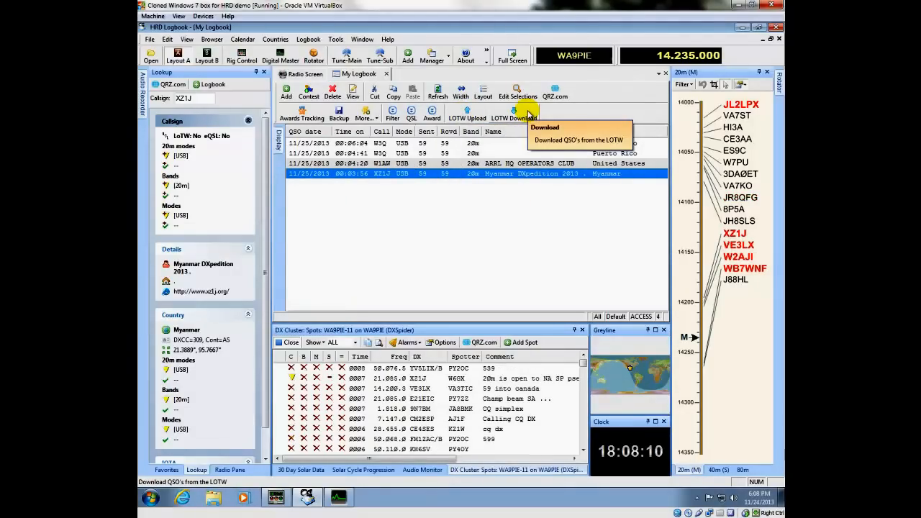
left_click(529, 115)
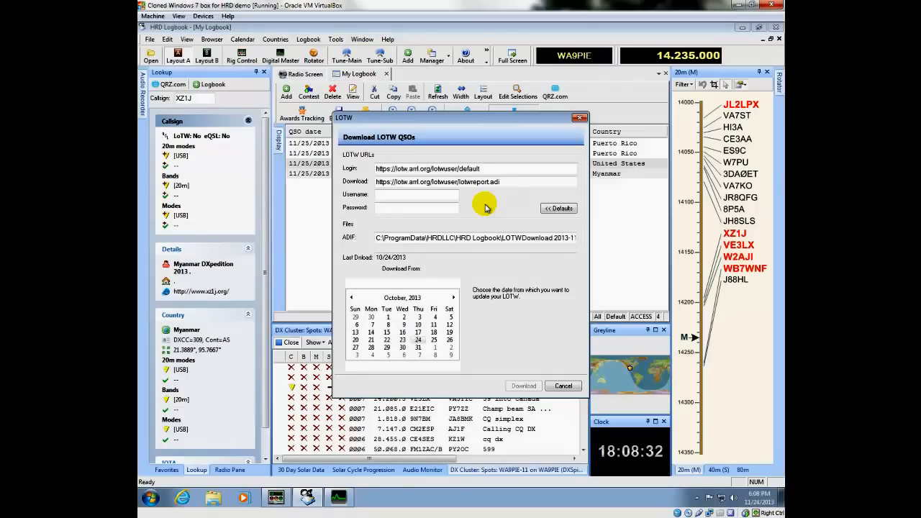
left_click(563, 386)
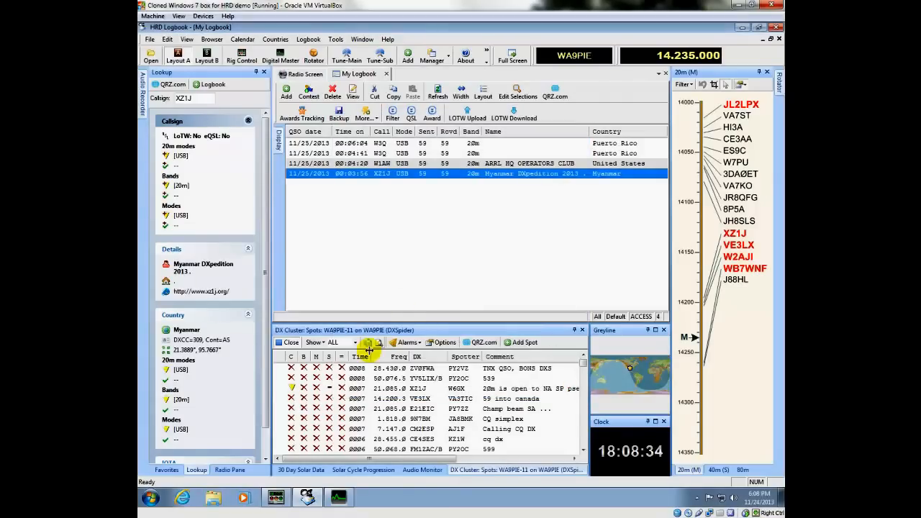
left_click(182, 496)
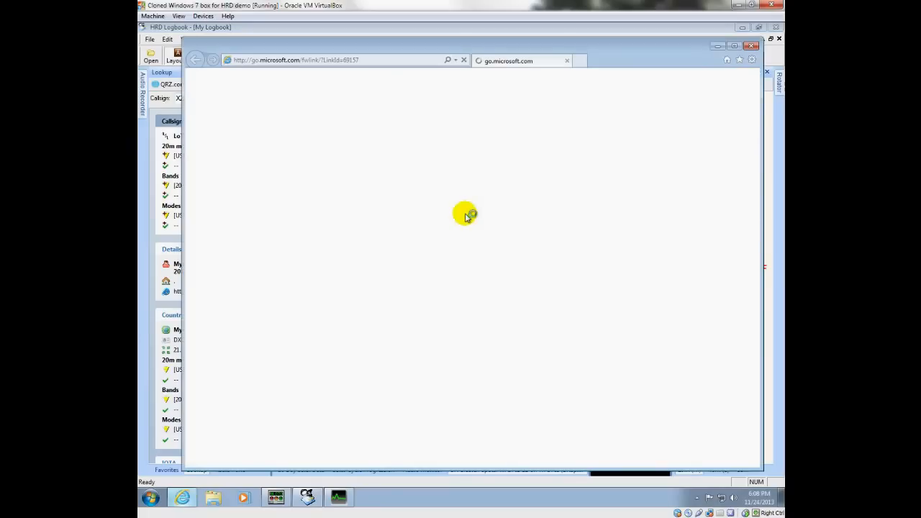
left_click(390, 63)
type("w")
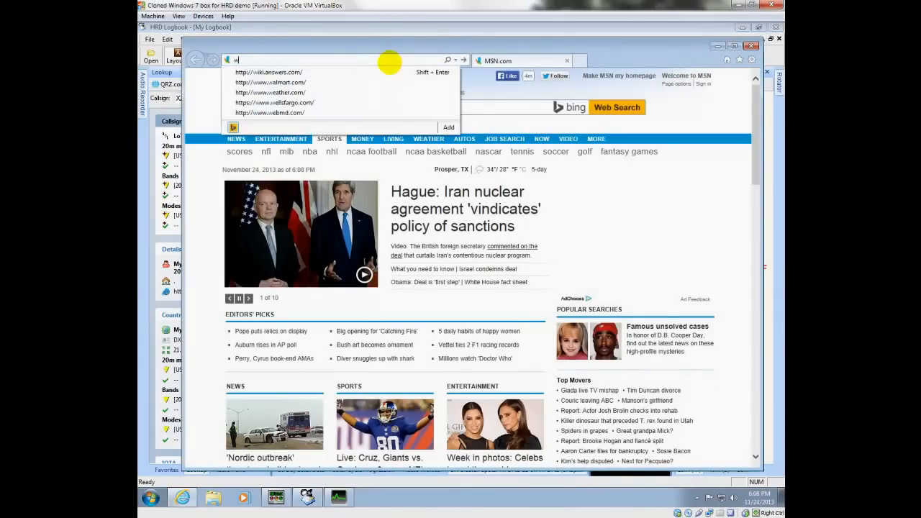
type("ww.arrl.org")
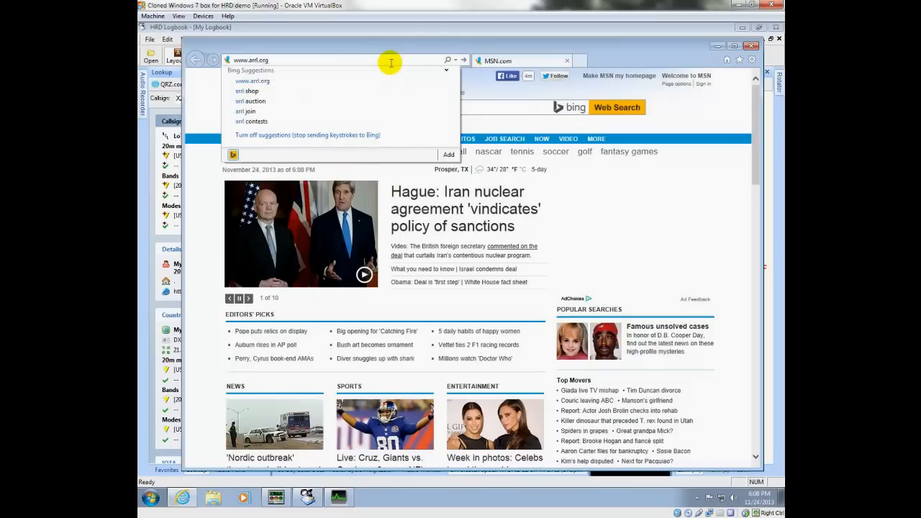
key("Return")
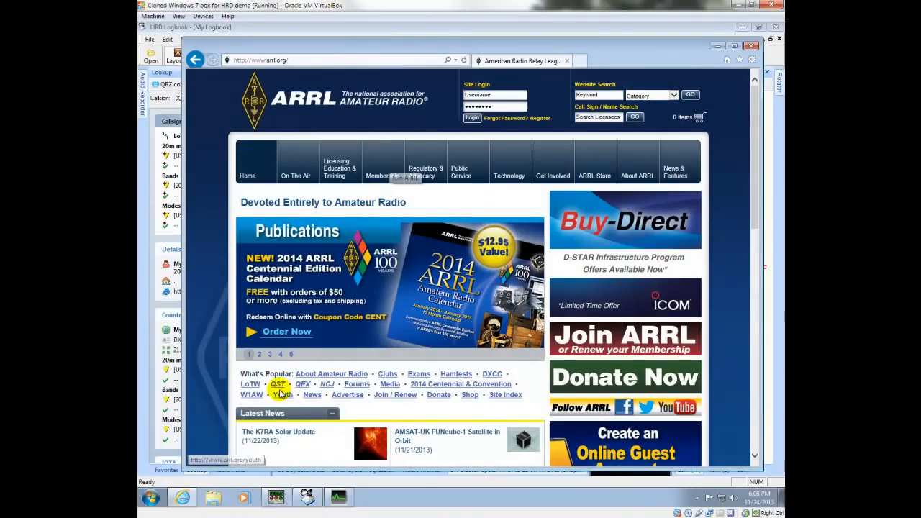
left_click(249, 384)
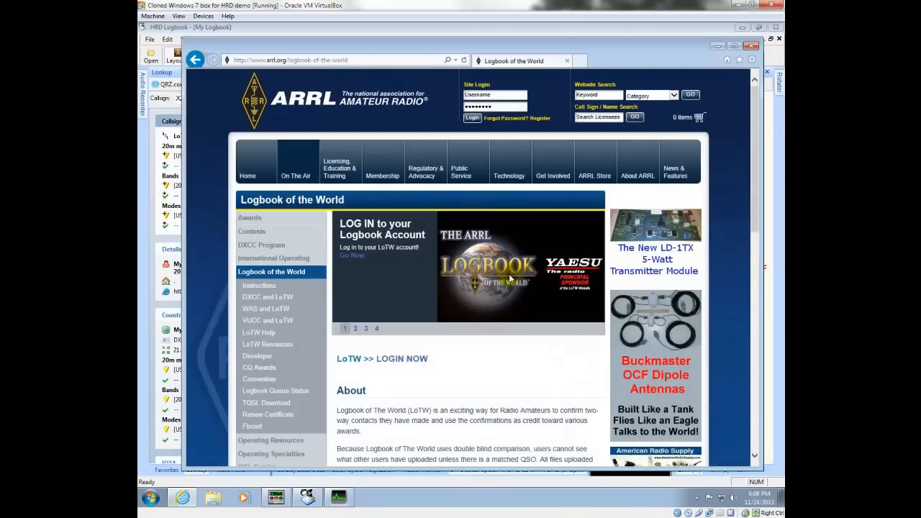
Go to the TQSL download page and run the TQSL 2.0 installer for MS Windows
scroll(474, 287, "down", 3)
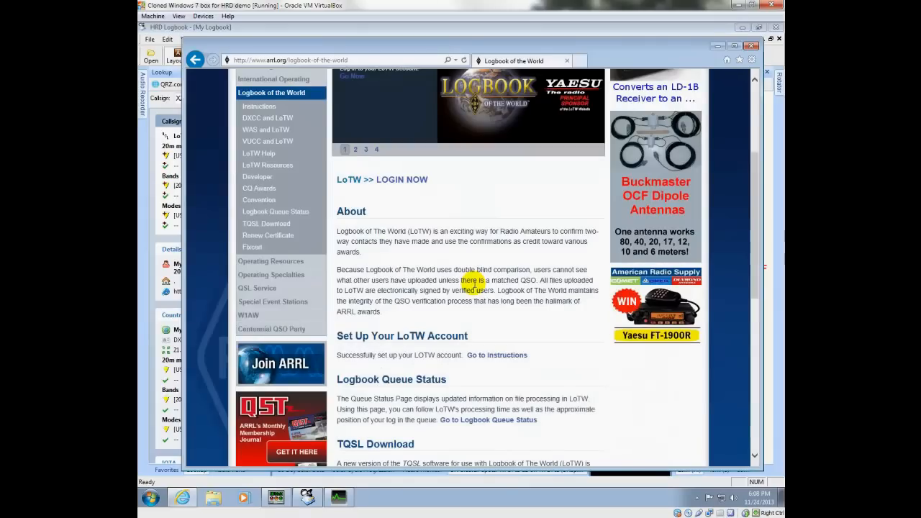
scroll(474, 287, "down", 4)
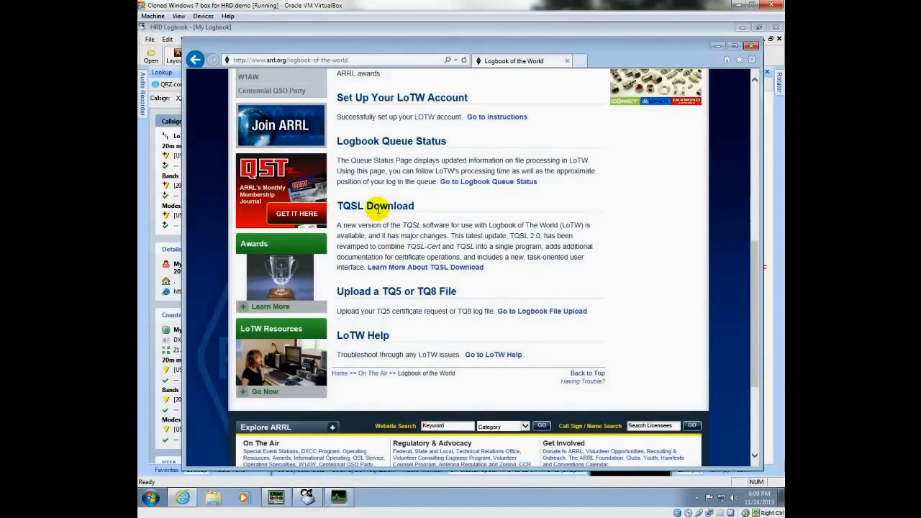
left_click(420, 268)
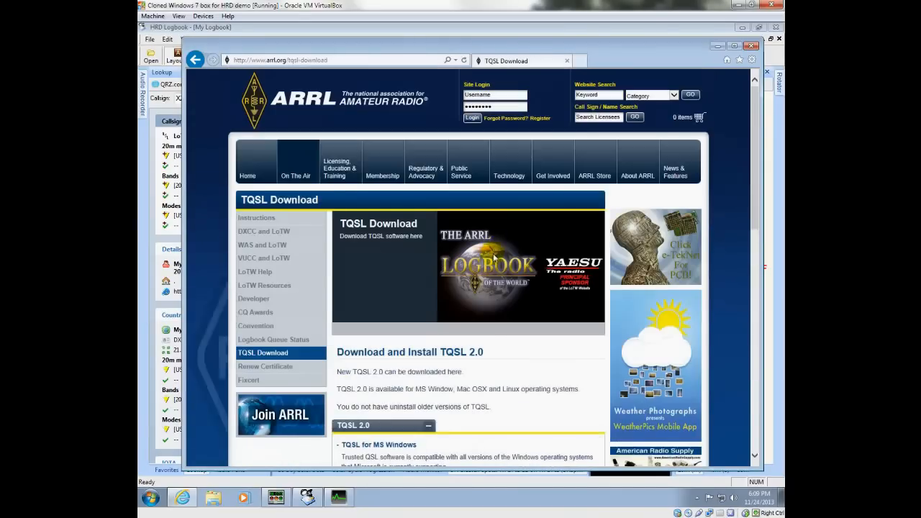
scroll(478, 297, "down", 3)
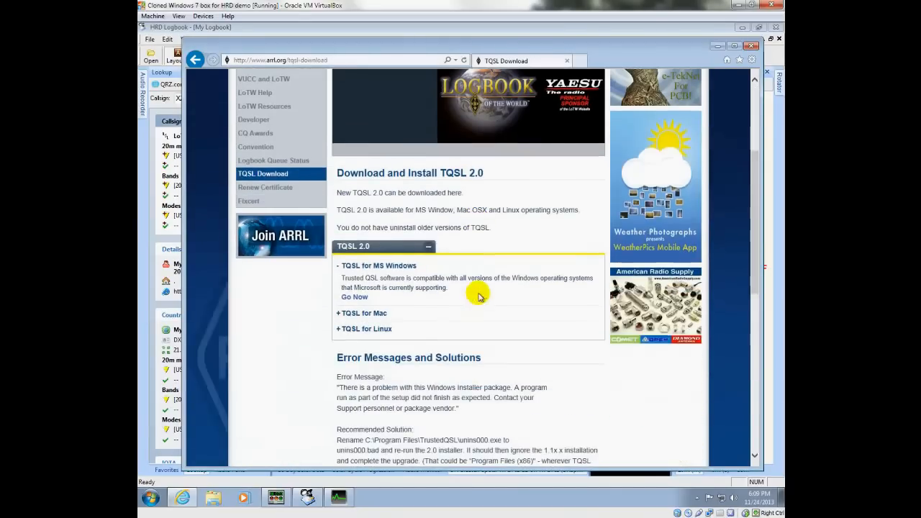
left_click(354, 298)
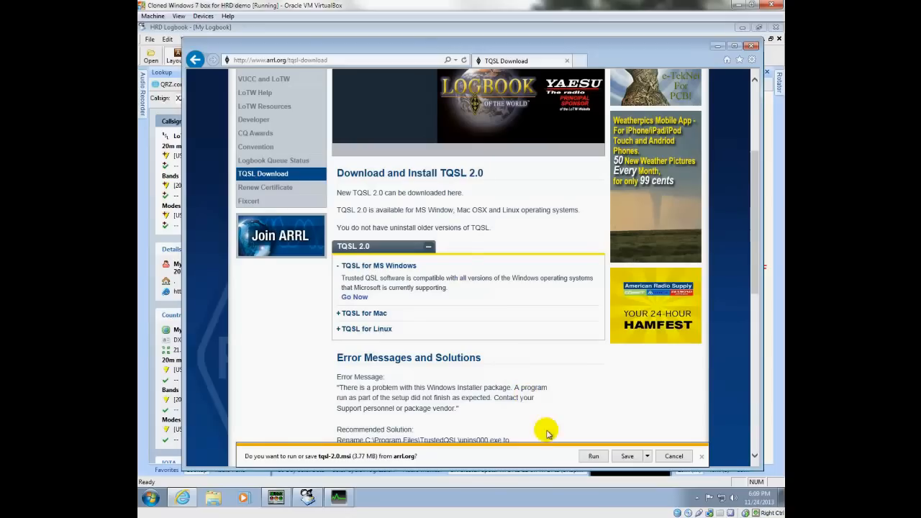
left_click(593, 457)
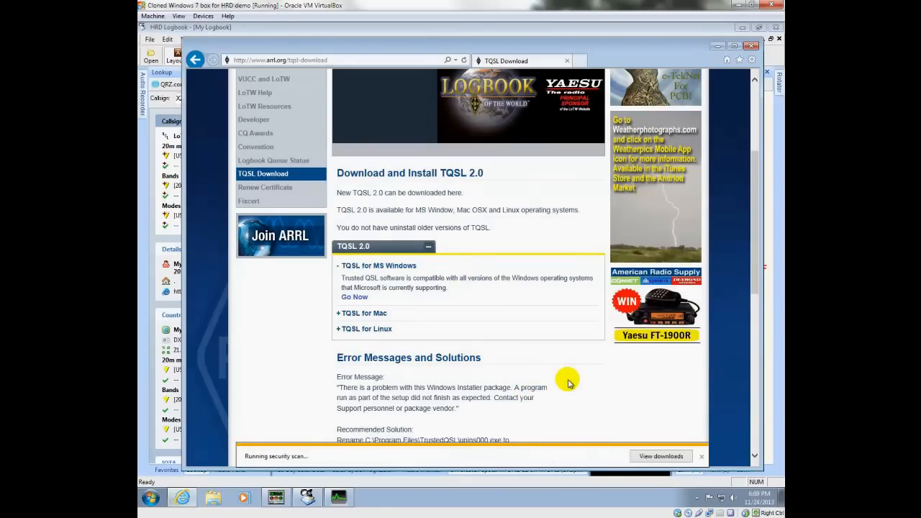
scroll(568, 383, "up", 1)
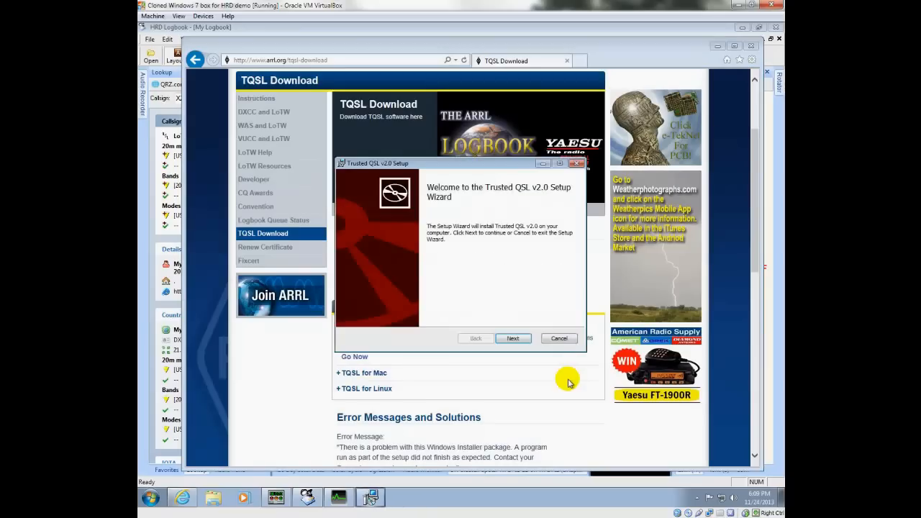
Install Trusted QSL v2.0 in the default folder with a desktop shortcut, allow the installation, and finish without reading the Quick Start
left_click(523, 339)
left_click(432, 315)
left_click(504, 340)
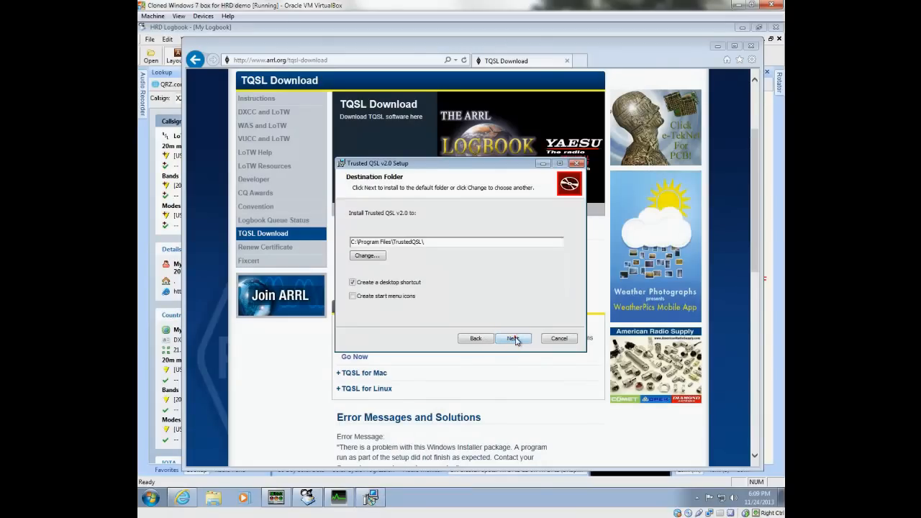
left_click(514, 338)
left_click(513, 337)
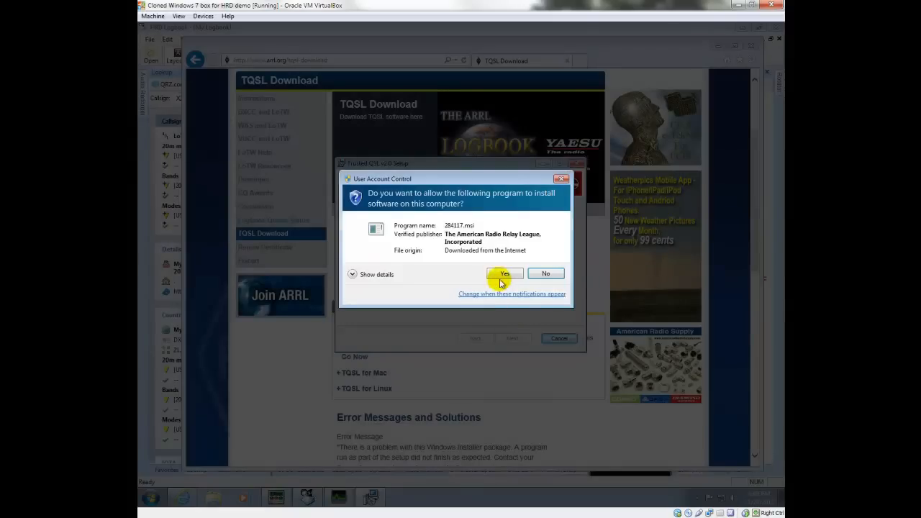
left_click(501, 276)
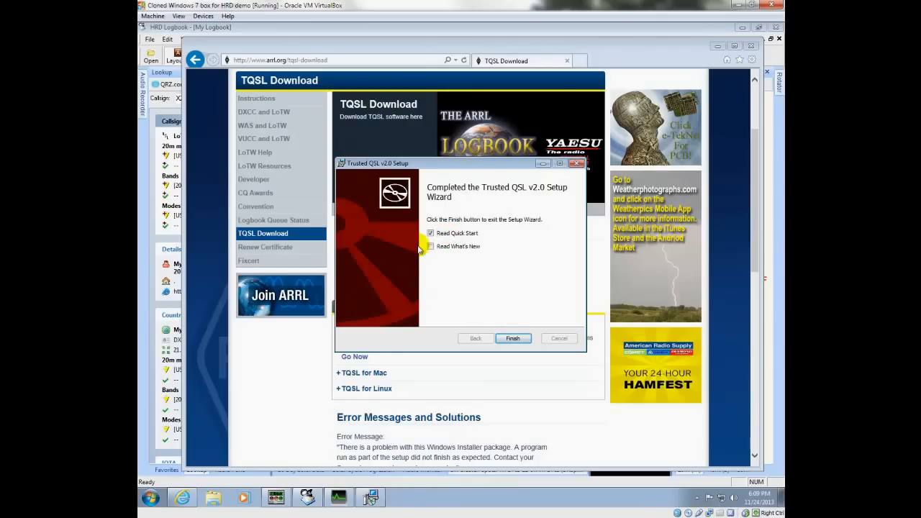
left_click(430, 233)
left_click(513, 338)
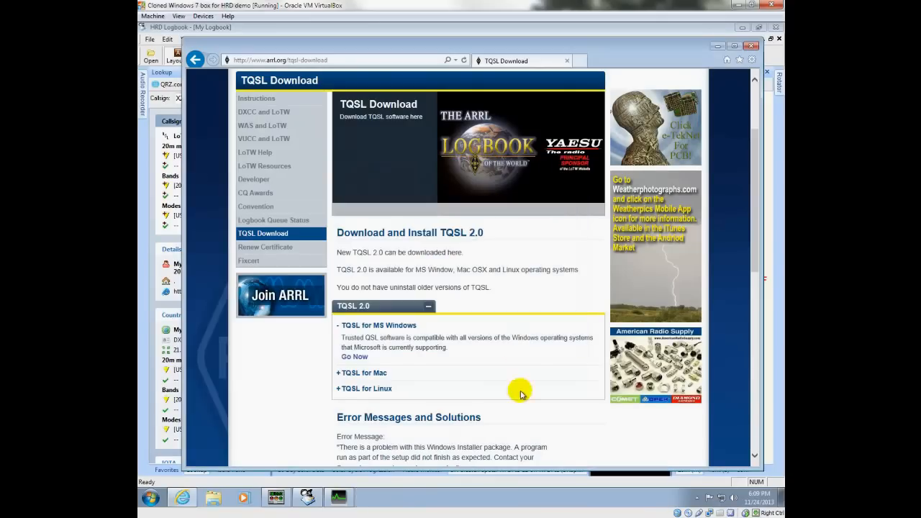
Return to the logbook and set the TQSL executable for LOTW uploads to C:\Program Files\TrustedQSL\tqsl.exe
left_click(750, 45)
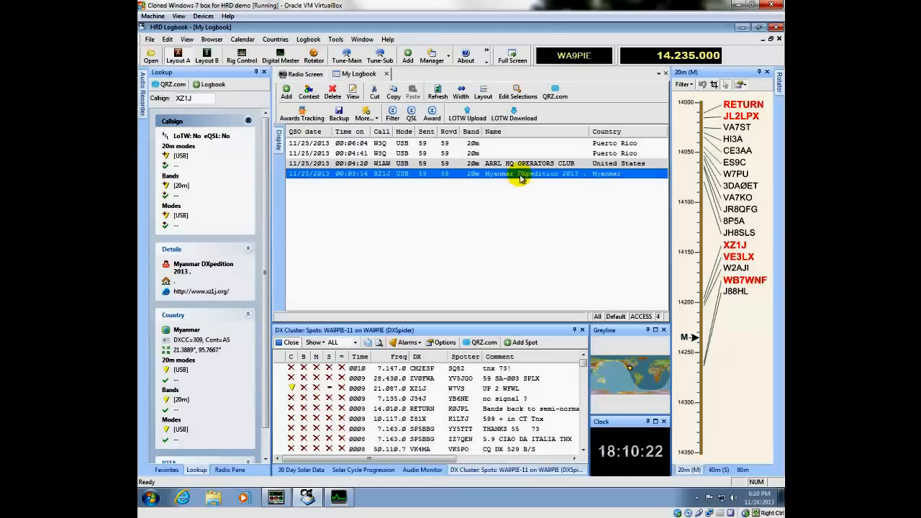
left_click(467, 112)
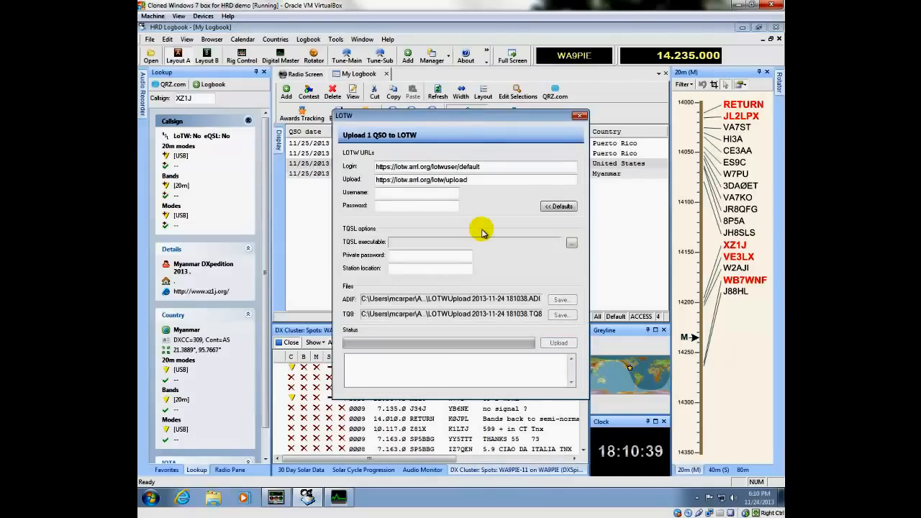
left_click(570, 243)
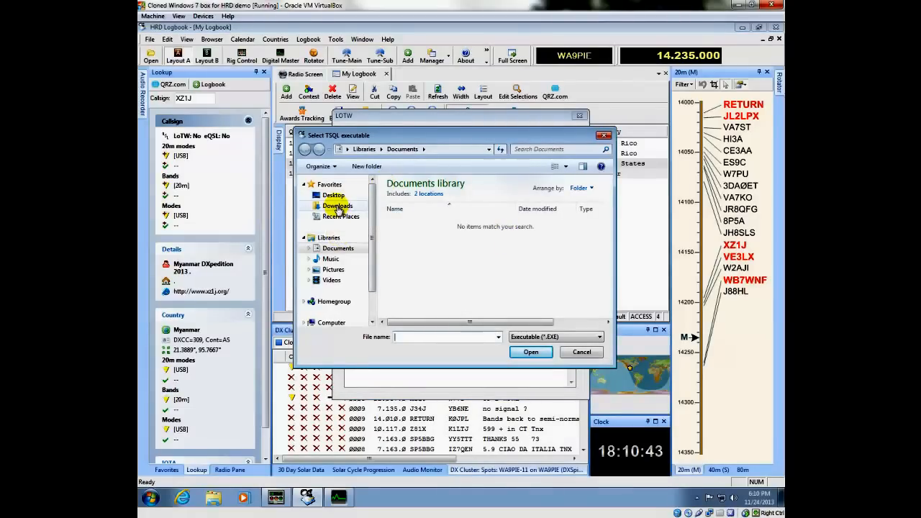
left_click_drag(372, 279, 372, 308)
left_click(329, 286)
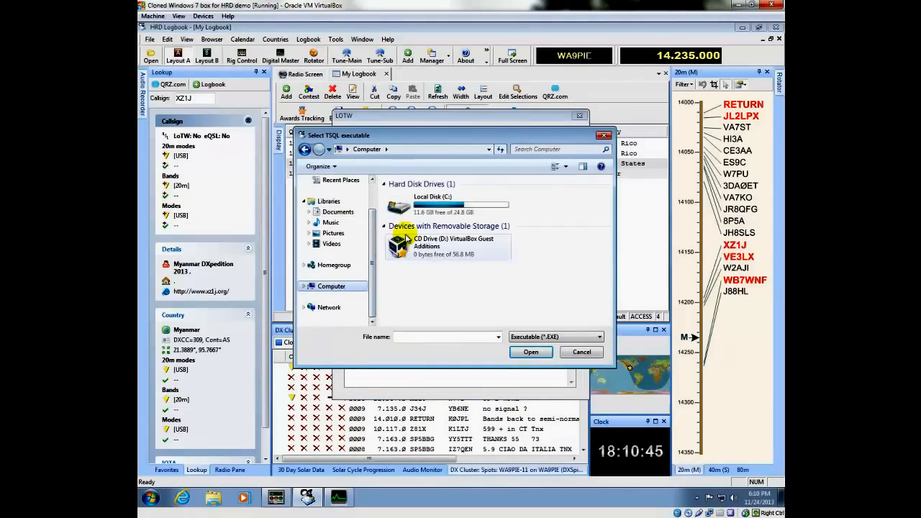
double_click(436, 209)
double_click(431, 206)
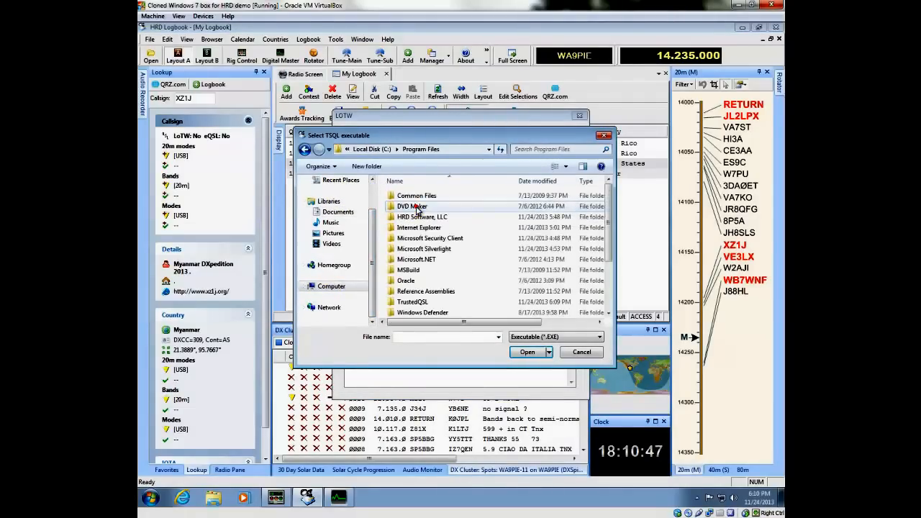
left_click(428, 240)
scroll(426, 239, "down", 3)
scroll(420, 219, "up", 2)
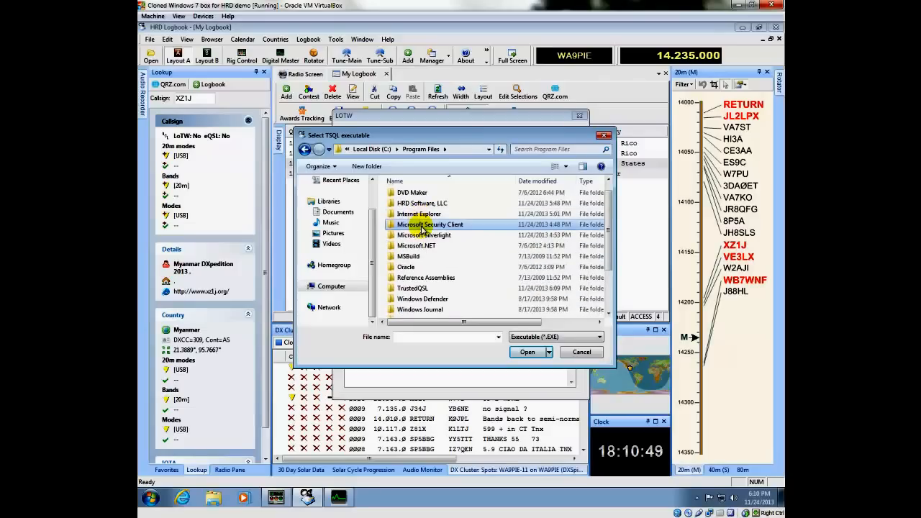
double_click(417, 288)
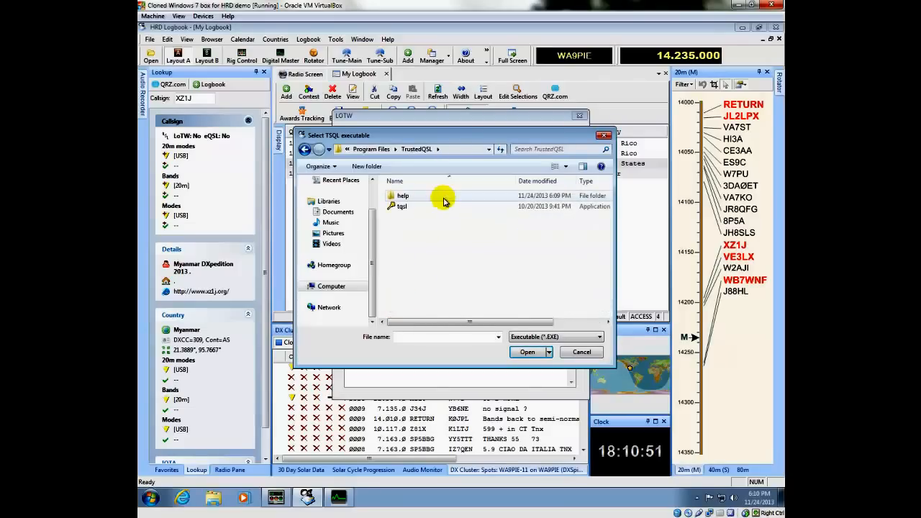
left_click(412, 207)
left_click(412, 208)
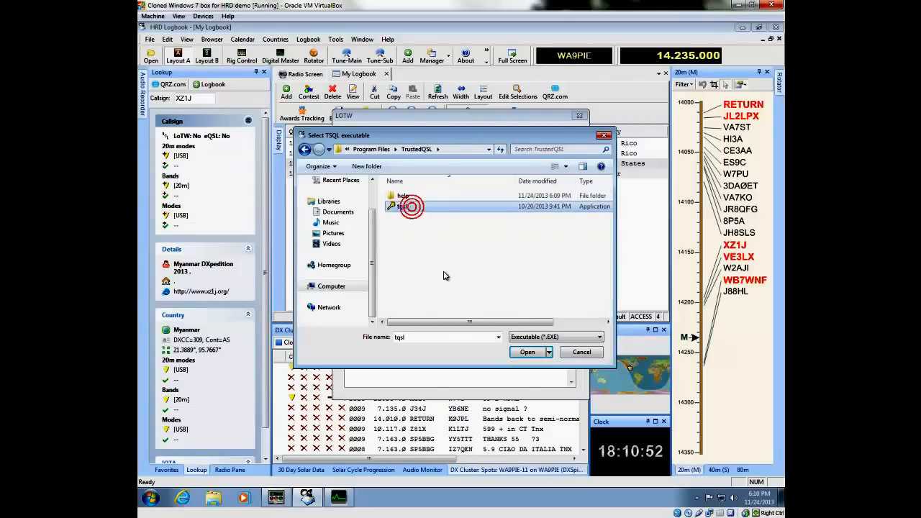
left_click(528, 352)
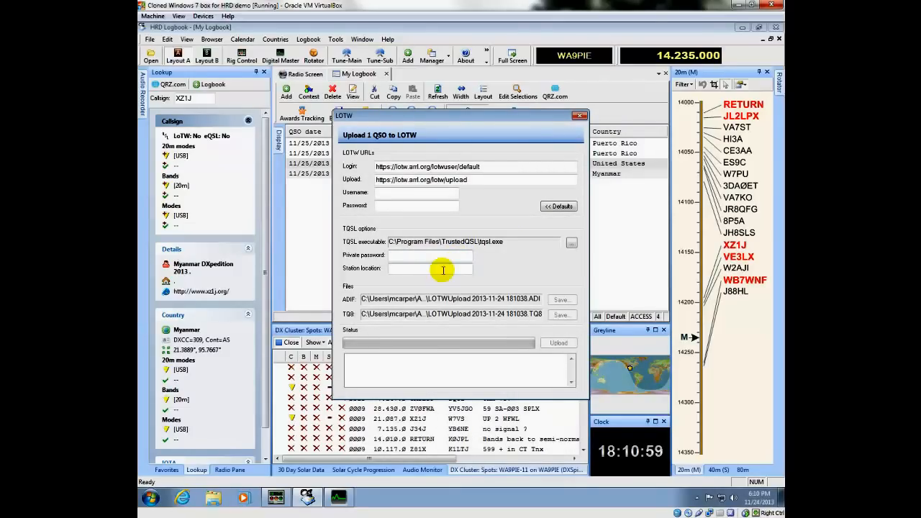
Set the LOTW station location to Prosper, enter the LOTW username and password, and close the upload settings without uploading
left_click(440, 269)
type("Prosper")
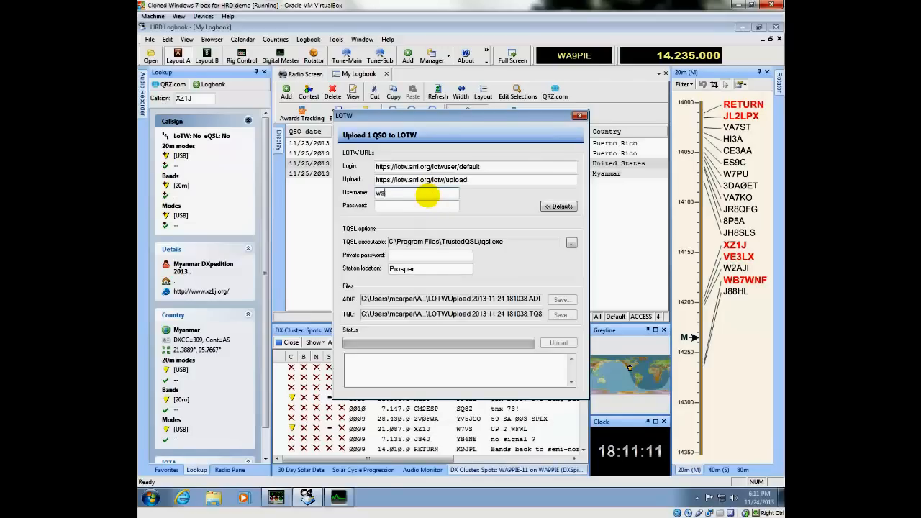
type("●")
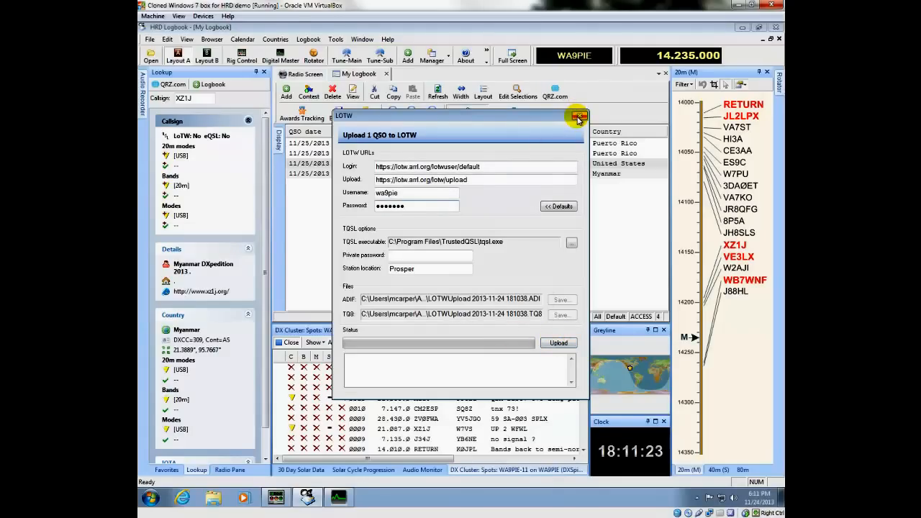
left_click(578, 119)
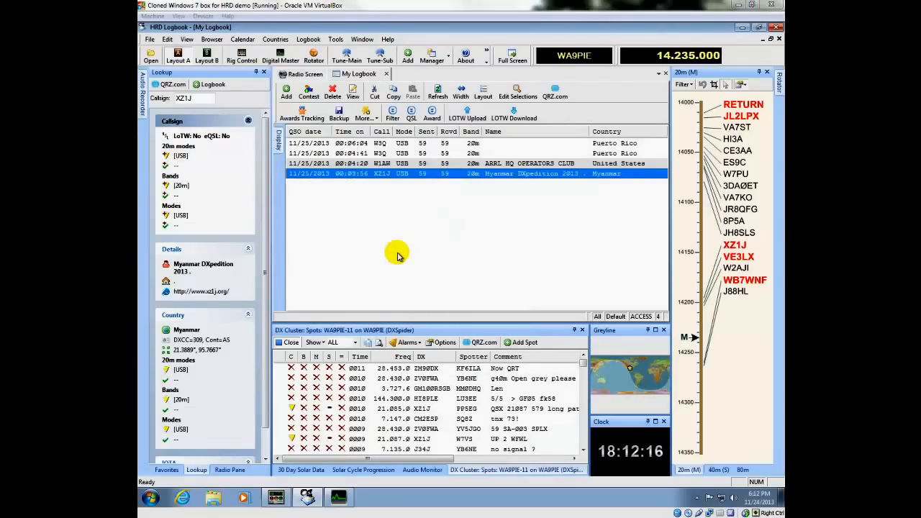
Tune the radio in turn to the favorites 21.050 MHz, 6m CW Calling, 28.050 MHz and 7.01 MHz
left_click(167, 470)
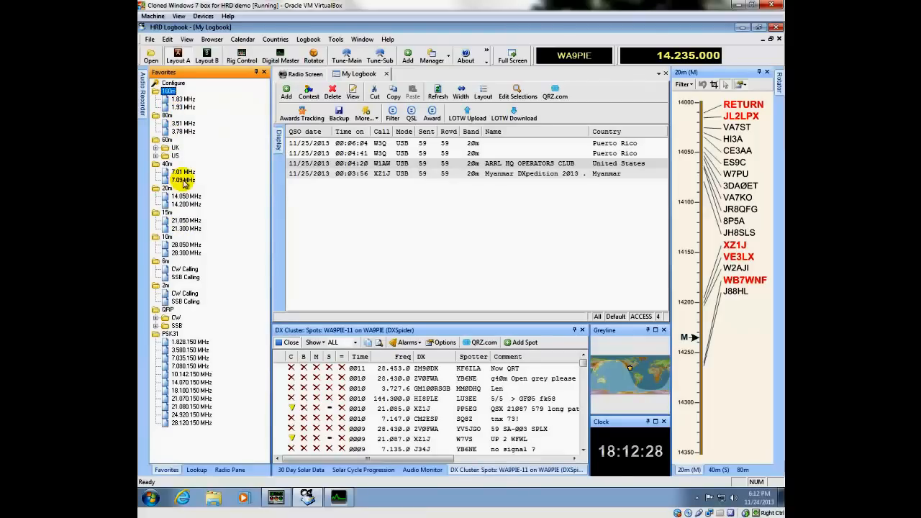
left_click(186, 220)
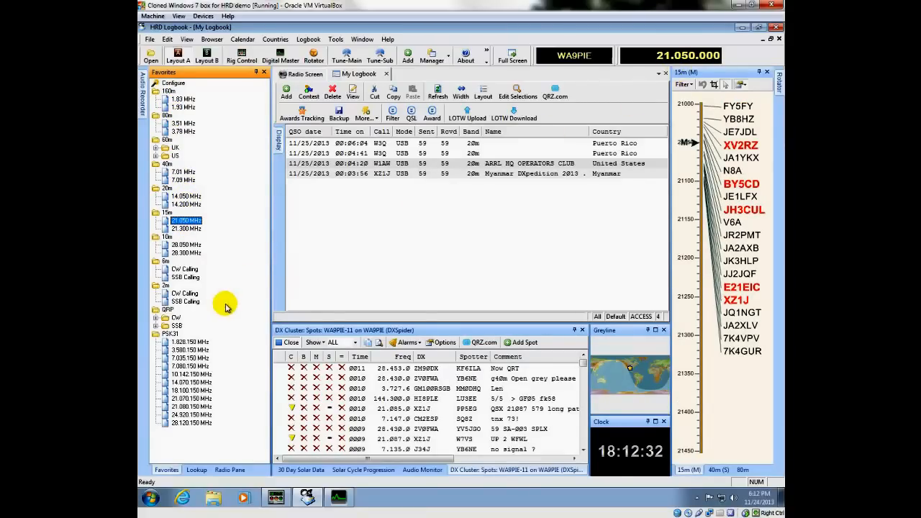
left_click(184, 269)
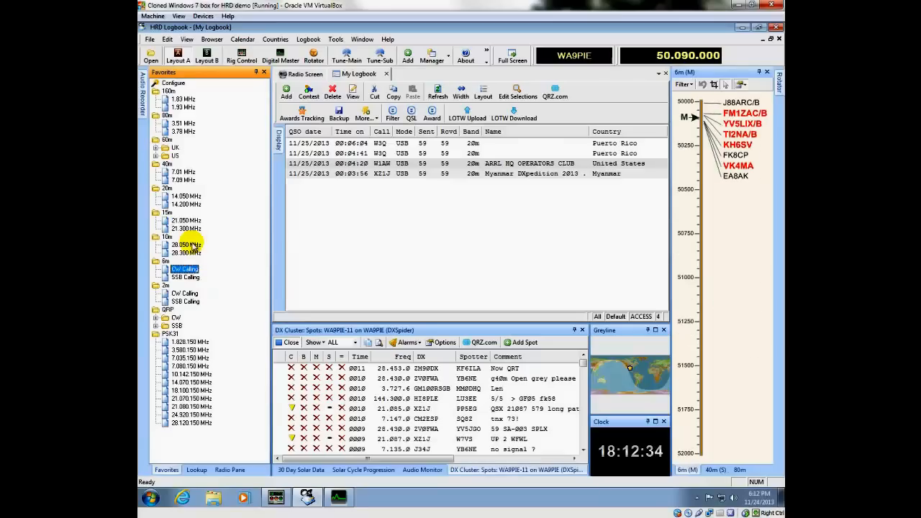
left_click(188, 245)
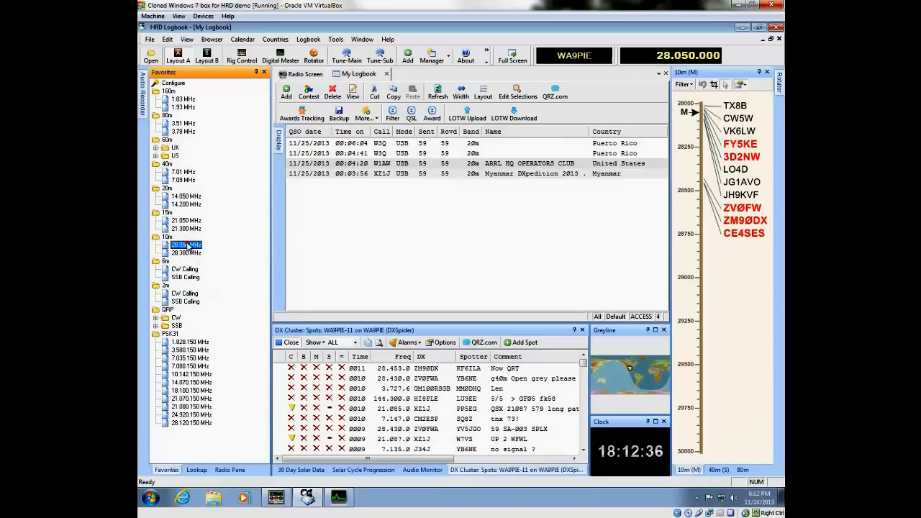
left_click(184, 172)
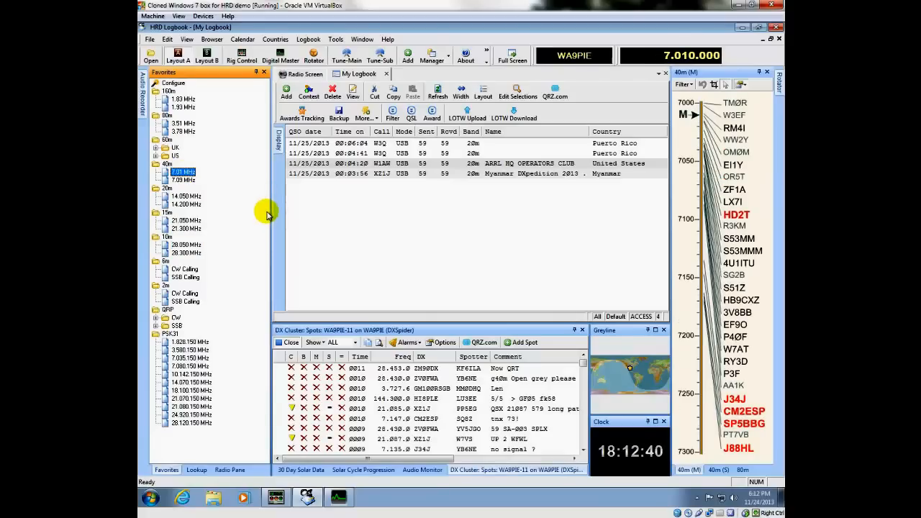
Review the XZ1J callsign lookup details and open the Wikipedia article on its country, Myanmar
left_click(196, 470)
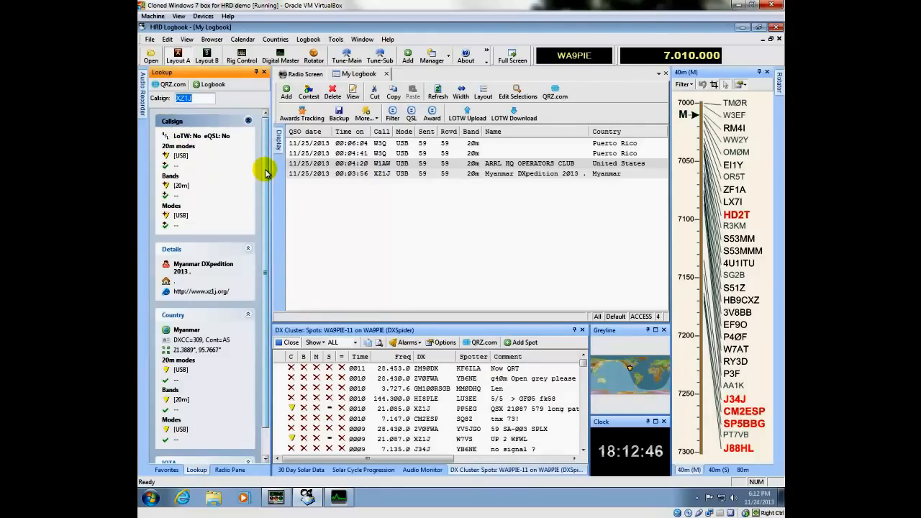
scroll(264, 172, "down", 2)
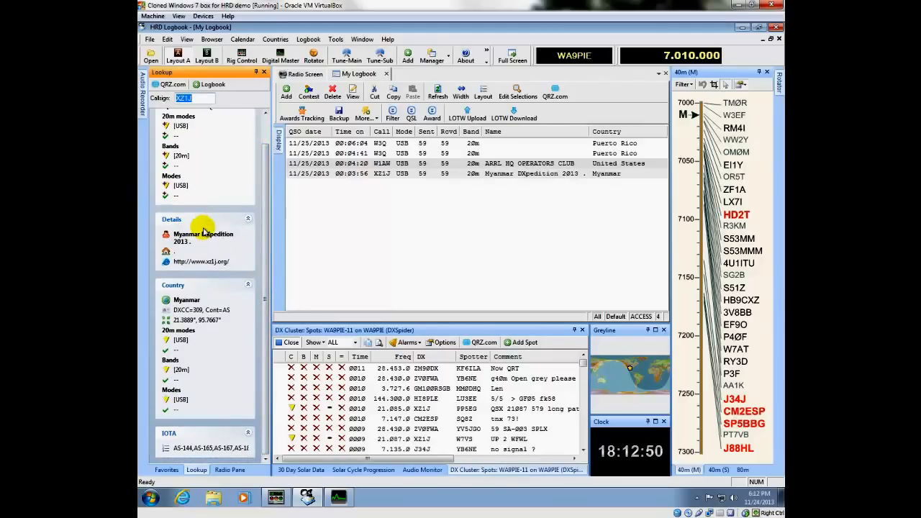
left_click(187, 301)
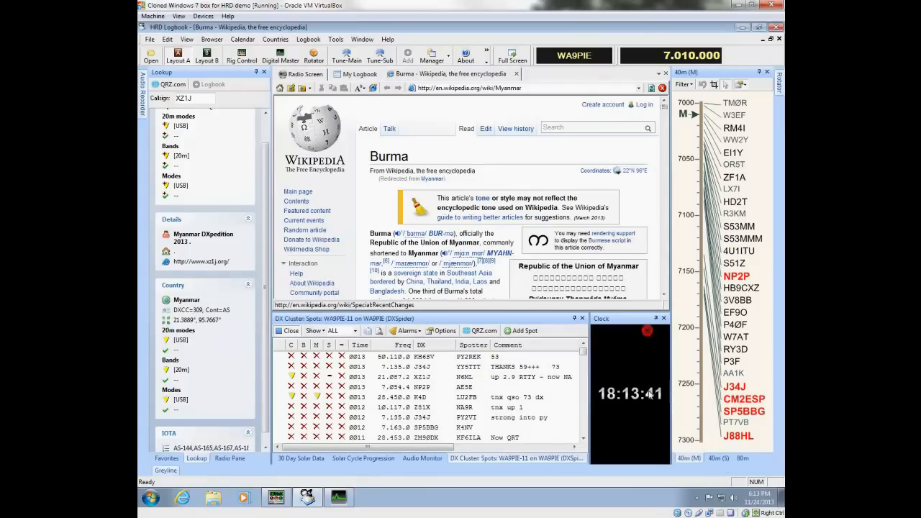
Auto-hide the Clock and the 40m band map, and return to My Logbook
left_click(656, 318)
left_click(759, 72)
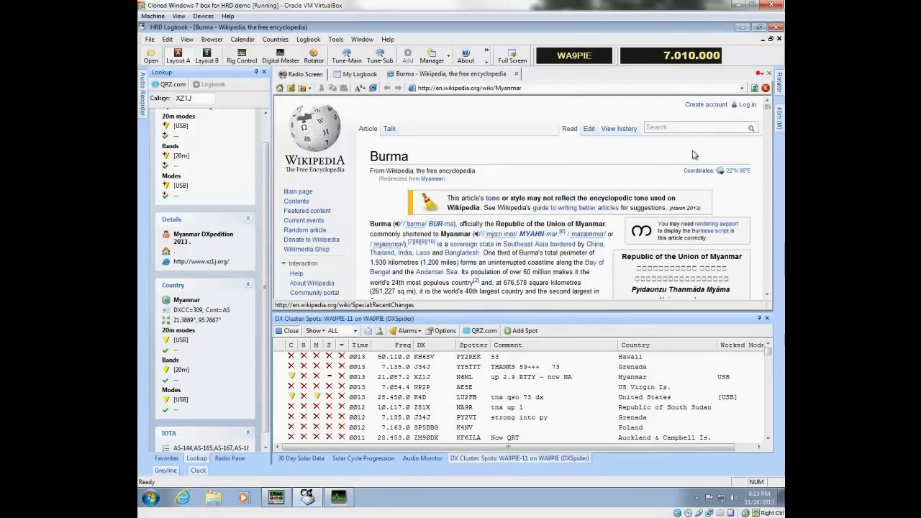
left_click(360, 74)
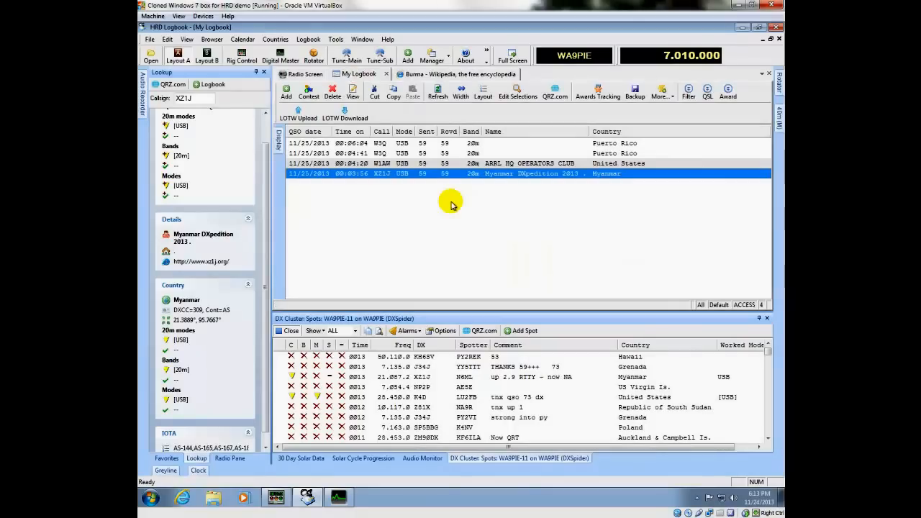
View the auto-hidden Rotator, the 30 Day Solar Data and the Solar Cycle Progression, ending on the DX Cluster spots
left_click(778, 115)
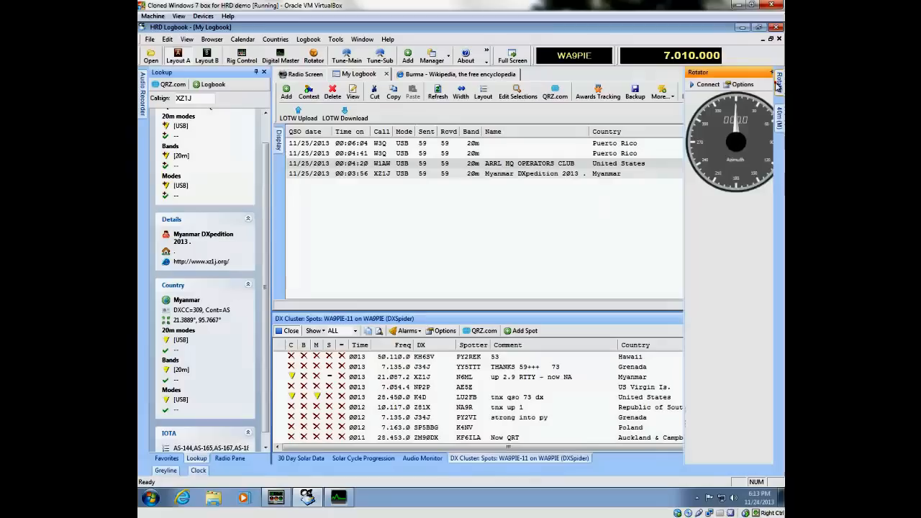
left_click(487, 224)
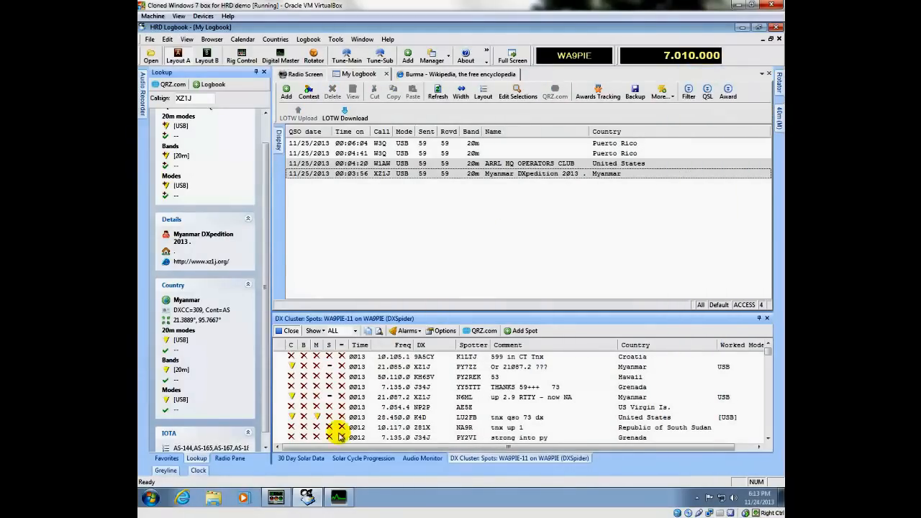
left_click(302, 458)
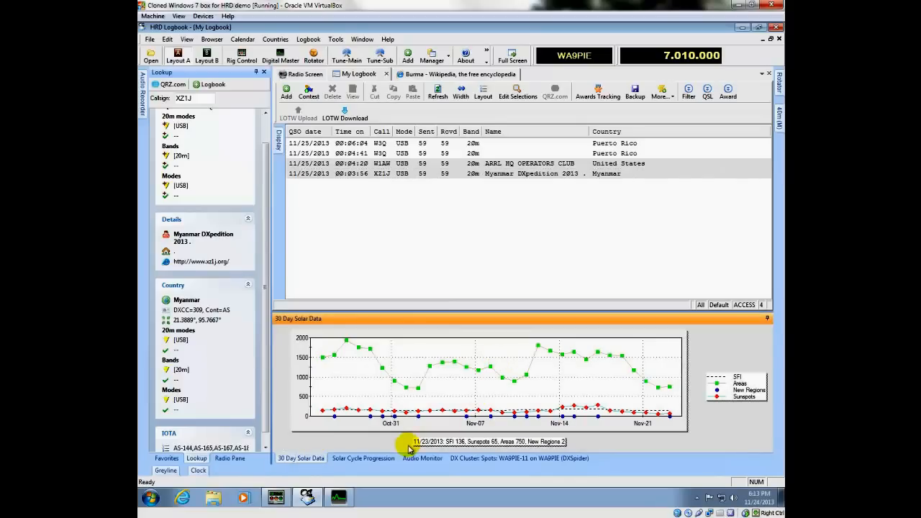
left_click(368, 461)
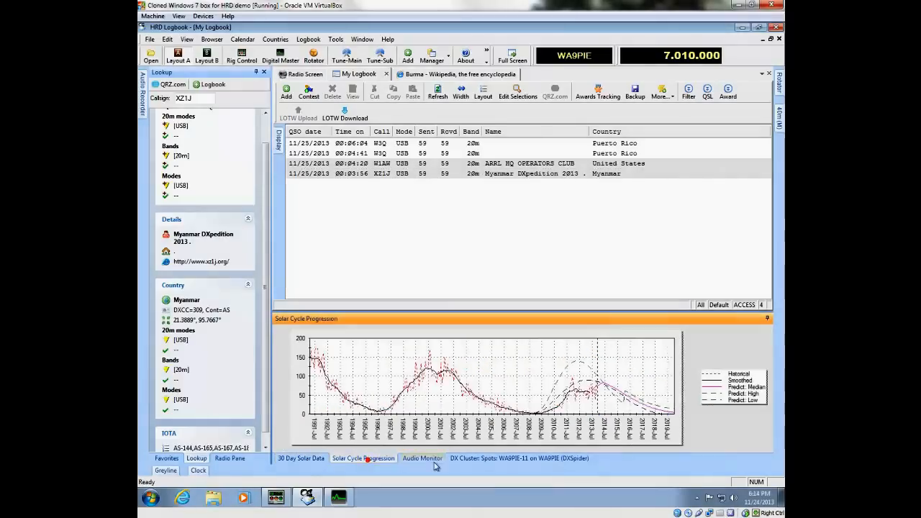
left_click(496, 460)
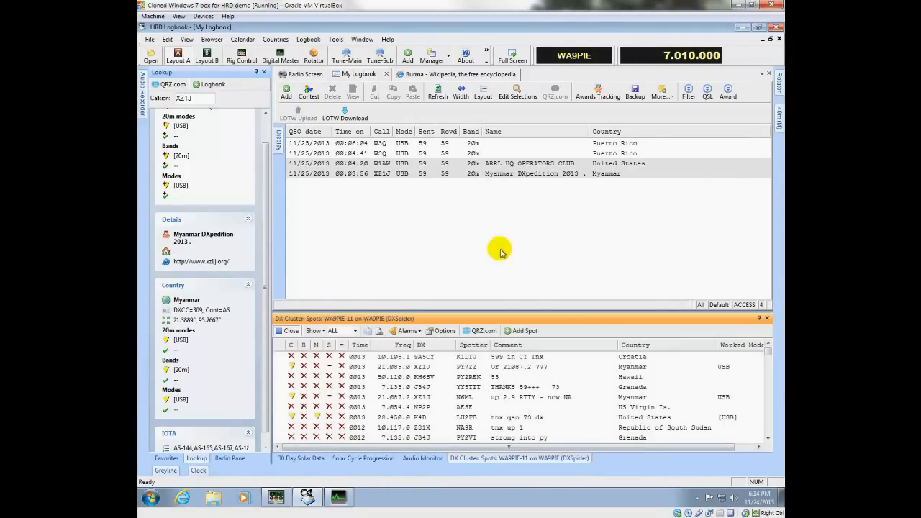
Expand the auto-hidden Clock and pin it back into the logbook layout
left_click(198, 471)
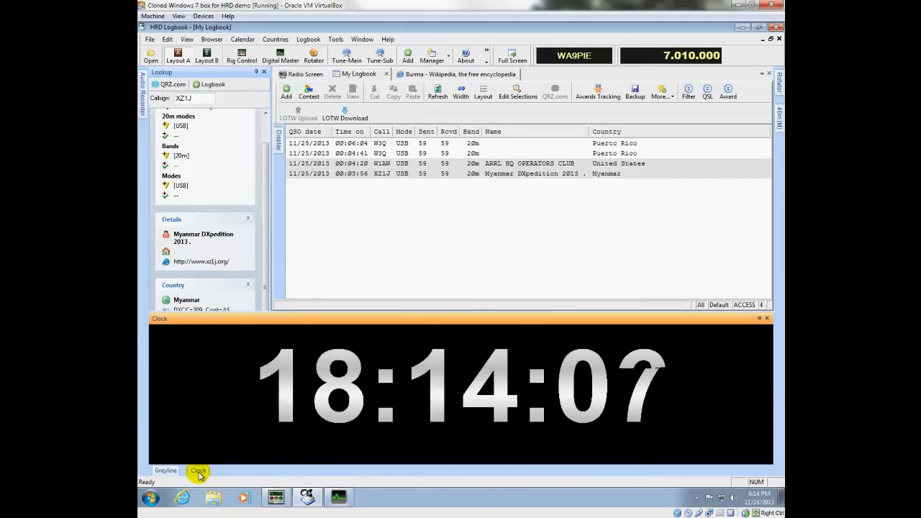
left_click(760, 318)
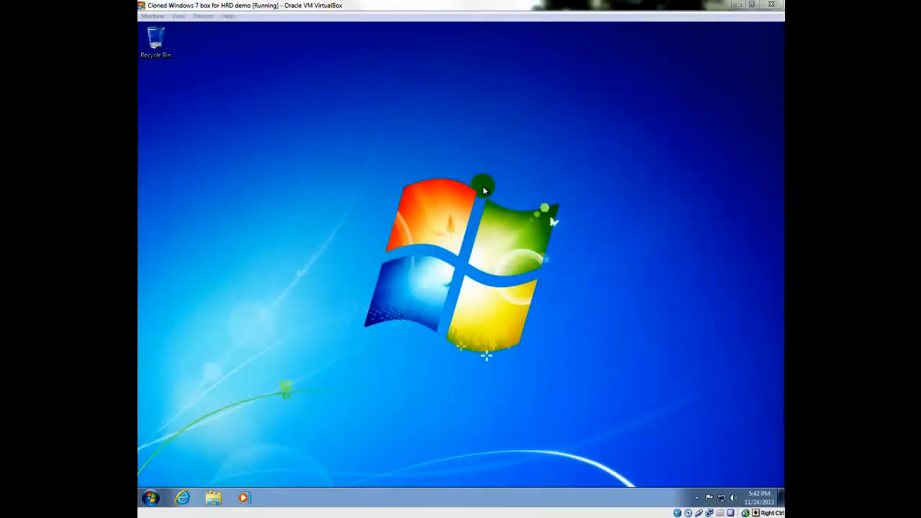
left_click(486, 184)
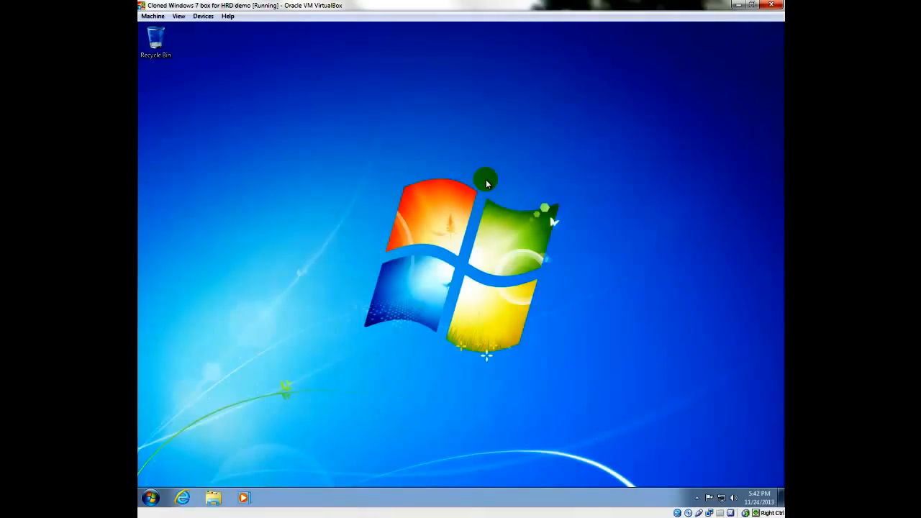
left_click(151, 496)
left_click(179, 452)
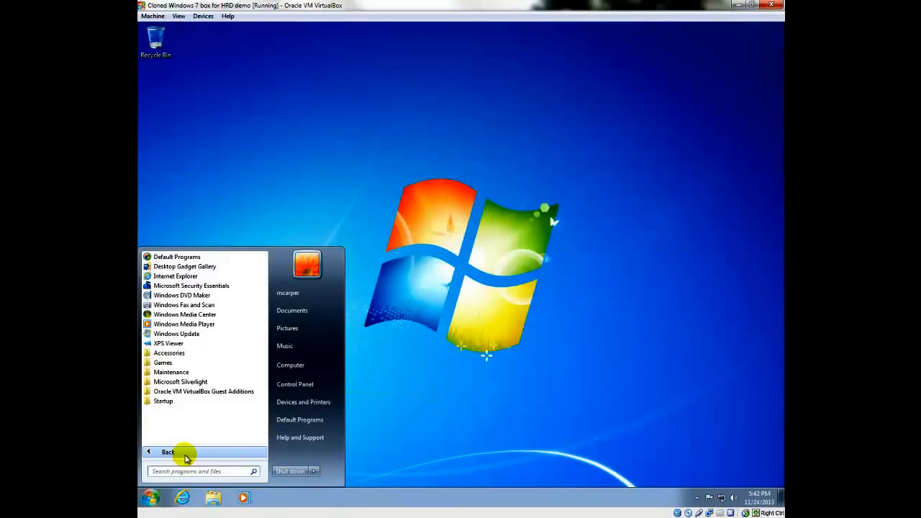
left_click(417, 411)
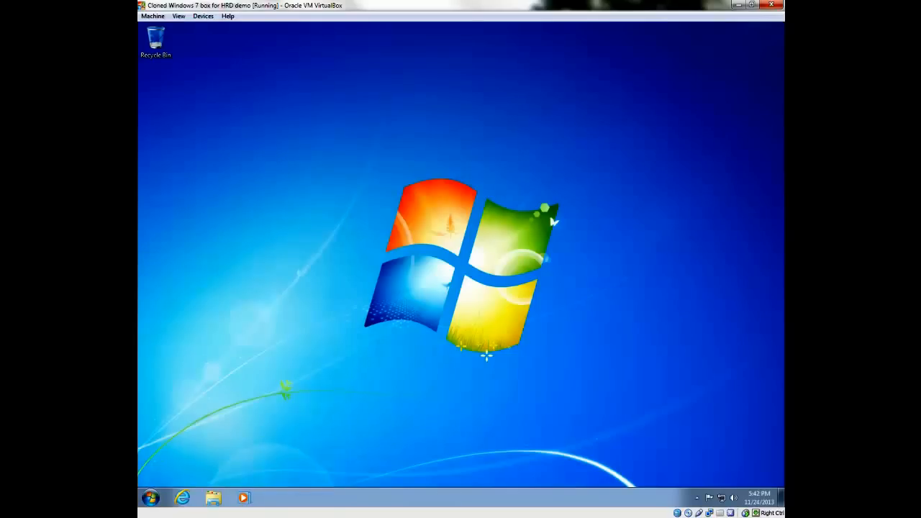